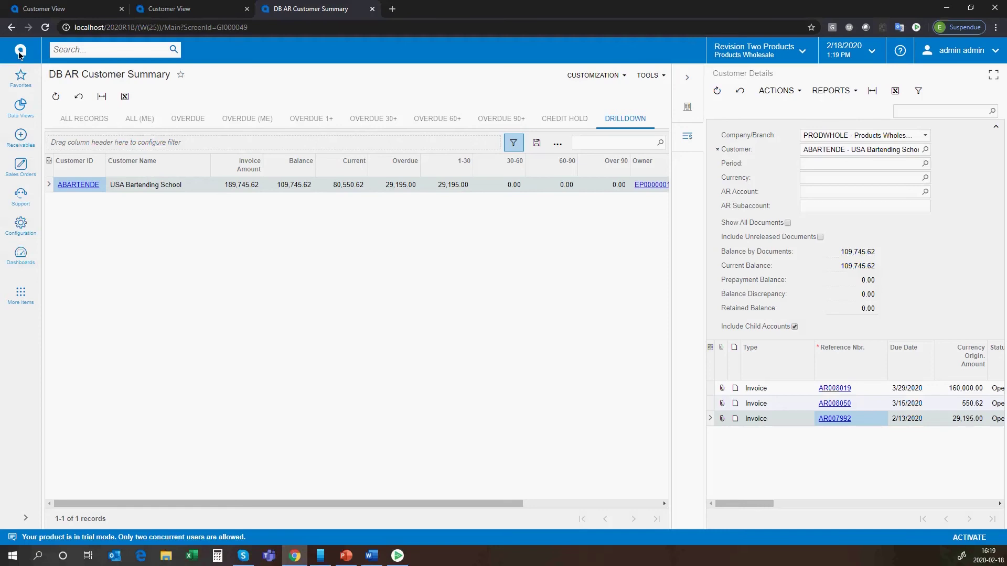
Open the Customer View dashboard, filter it to the customer USA Bartending School and look over its widgets.
{"action": "left_click", "coordinate": [19, 52]}
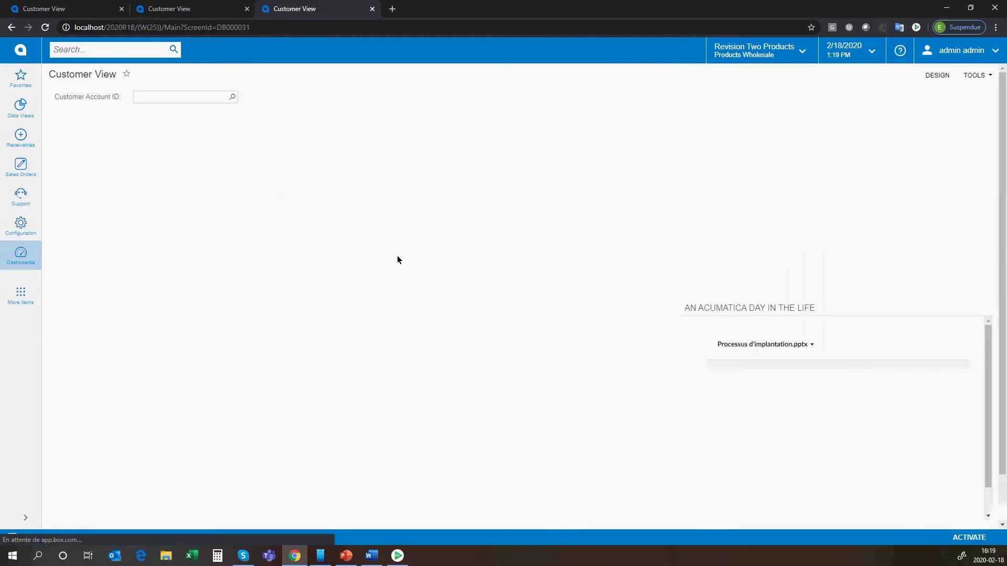
{"action": "left_click", "coordinate": [233, 98]}
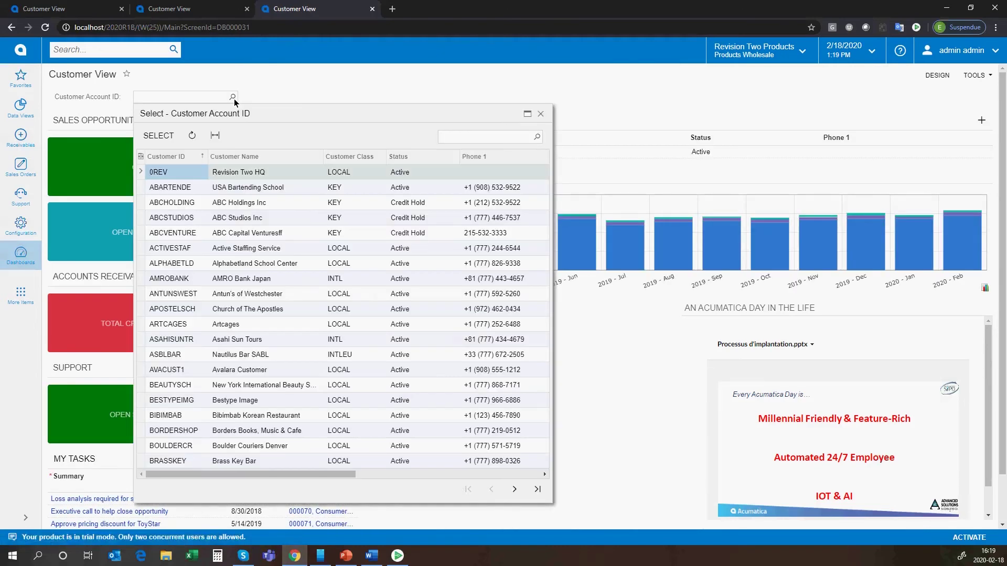
{"action": "double_click", "coordinate": [199, 187]}
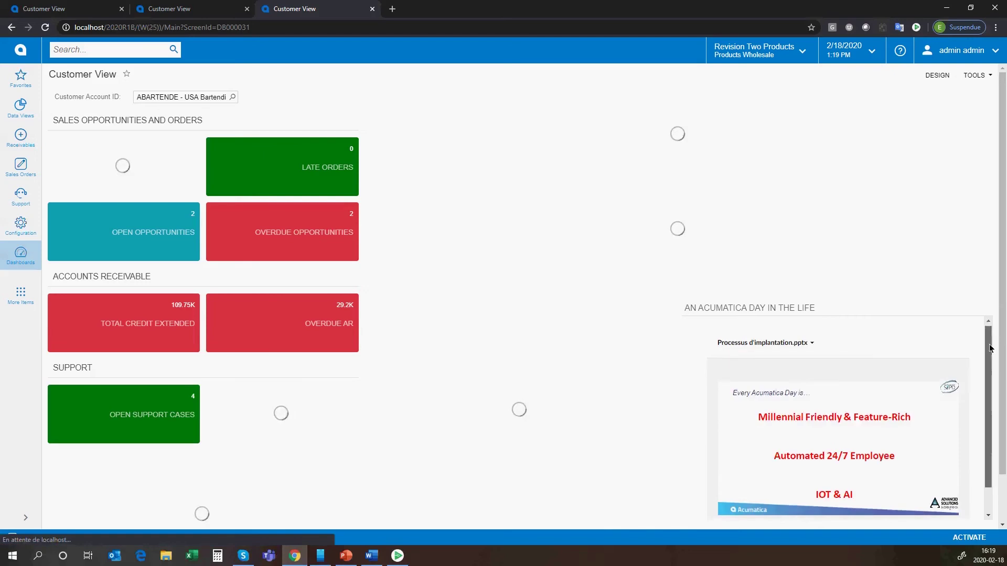
{"action": "scroll", "coordinate": [986, 369], "scroll_direction": "down", "scroll_amount": 1}
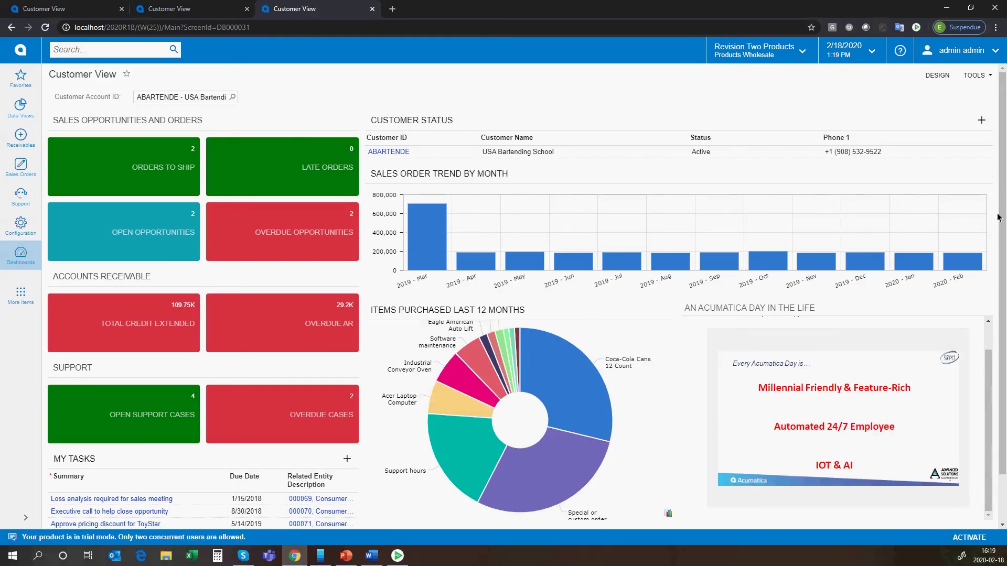
{"action": "scroll", "coordinate": [998, 217], "scroll_direction": "down", "scroll_amount": 1}
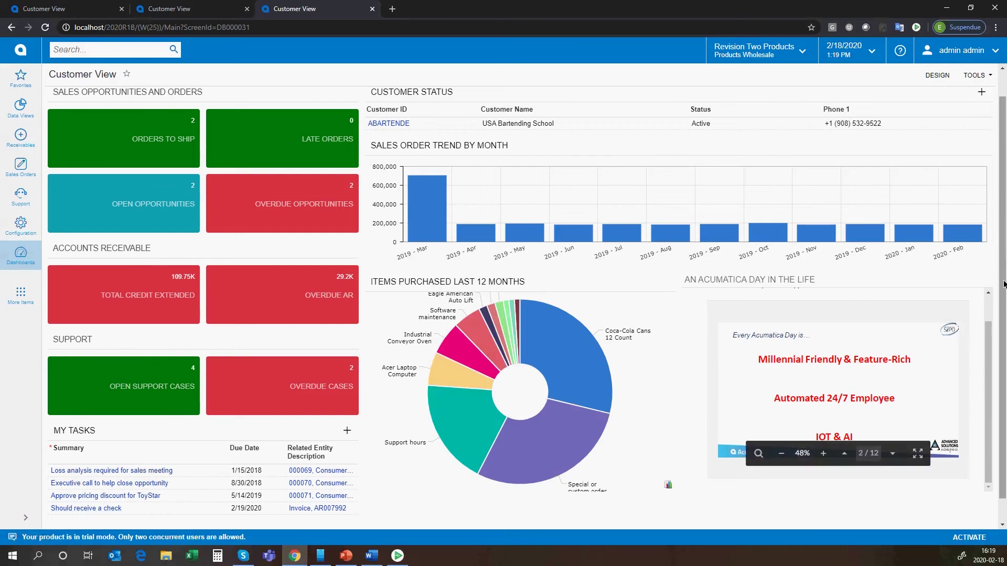
{"action": "scroll", "coordinate": [1003, 284], "scroll_direction": "up", "scroll_amount": 1}
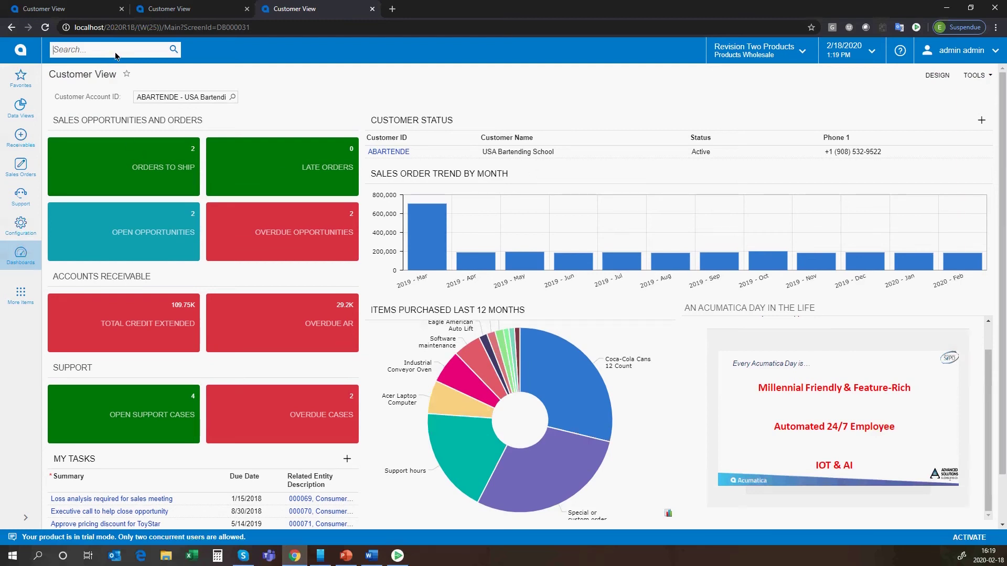
Search for "portal" and open the USA Bartending School case about a lost Customer Portal password.
{"action": "type", "text": "portal"}
{"action": "key", "text": "Return"}
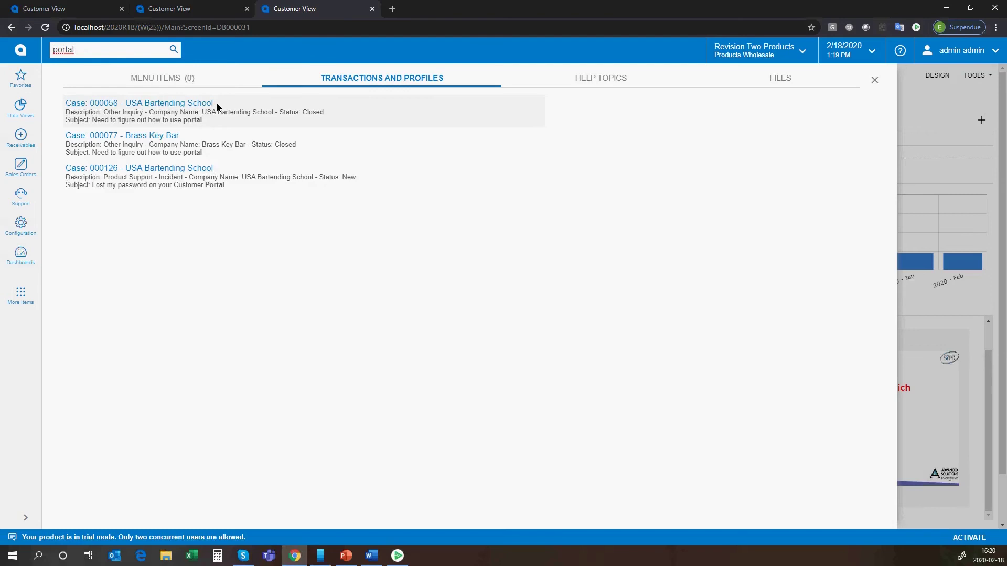
{"action": "left_click", "coordinate": [185, 168]}
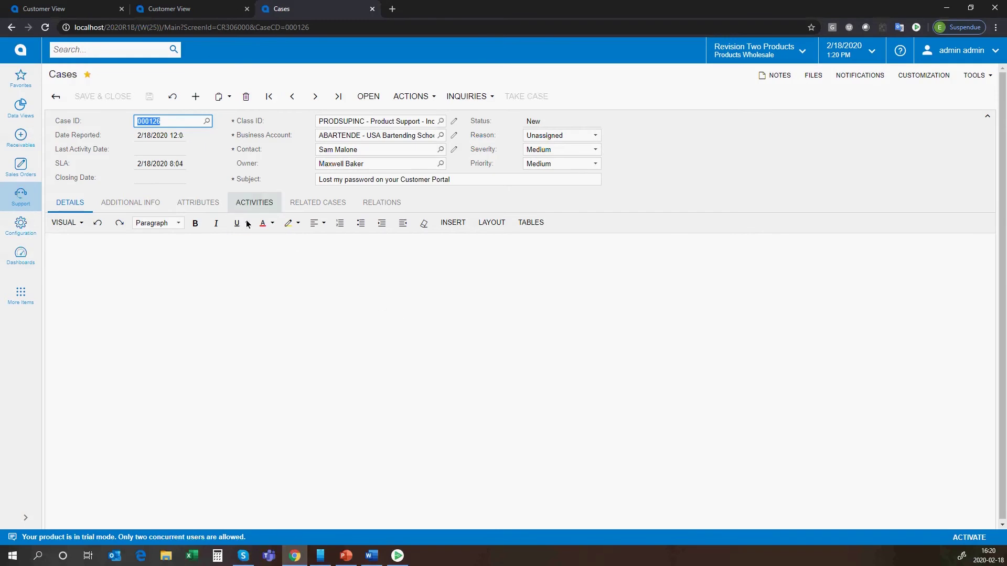
Create an email activity on the case from the User Welcome Notification template and send it.
{"action": "left_click", "coordinate": [269, 202]}
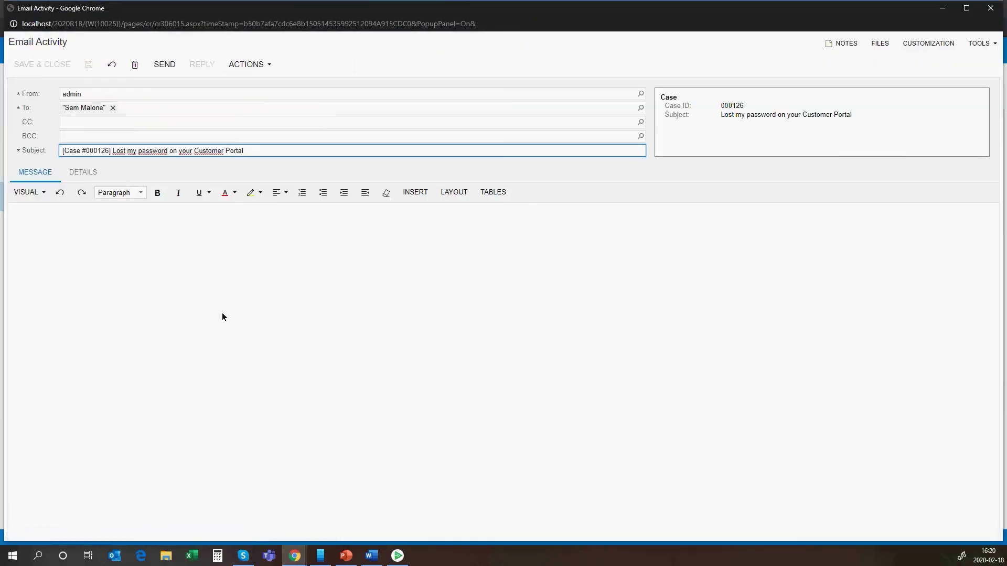
{"action": "left_click", "coordinate": [244, 64]}
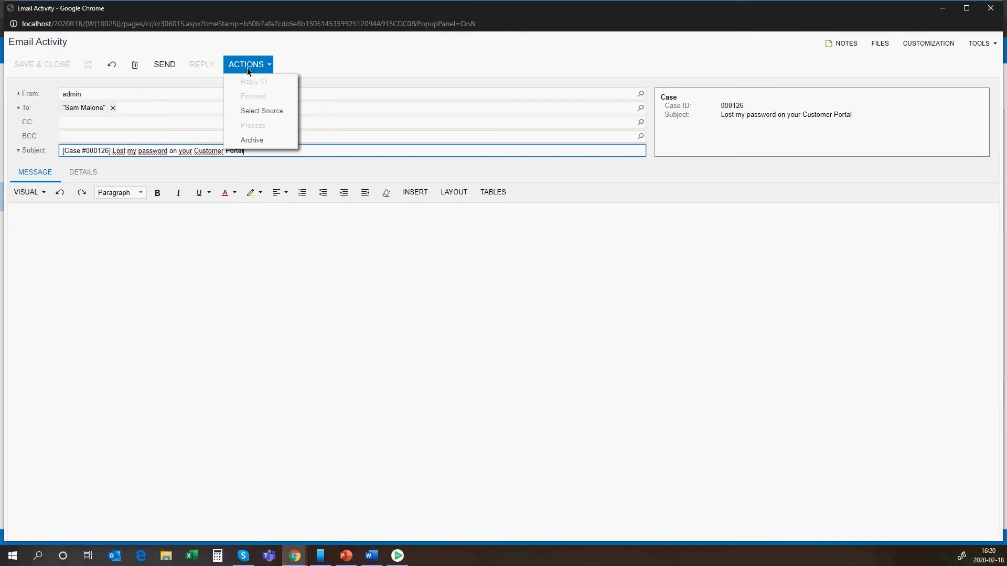
{"action": "left_click", "coordinate": [268, 109]}
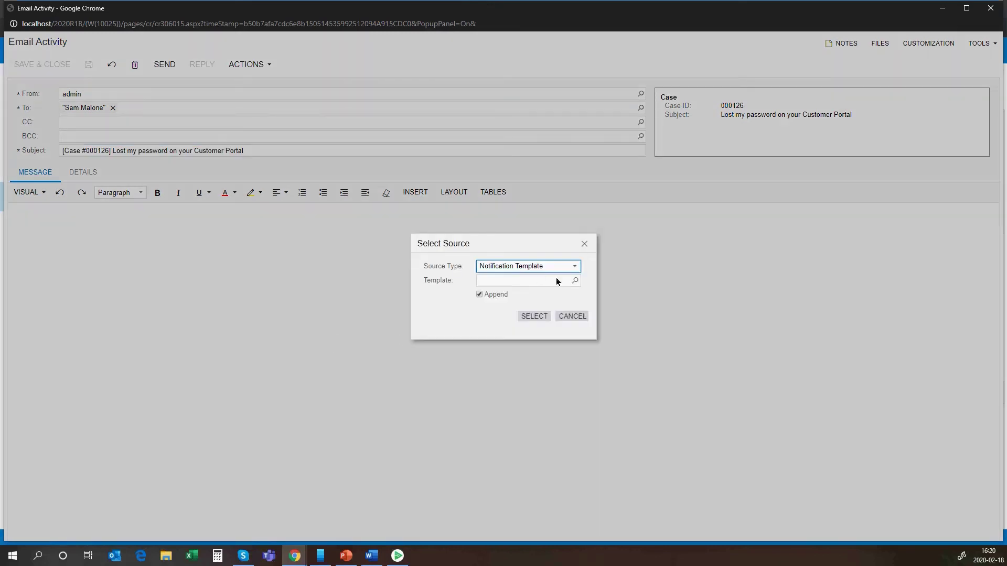
{"action": "left_click", "coordinate": [575, 281]}
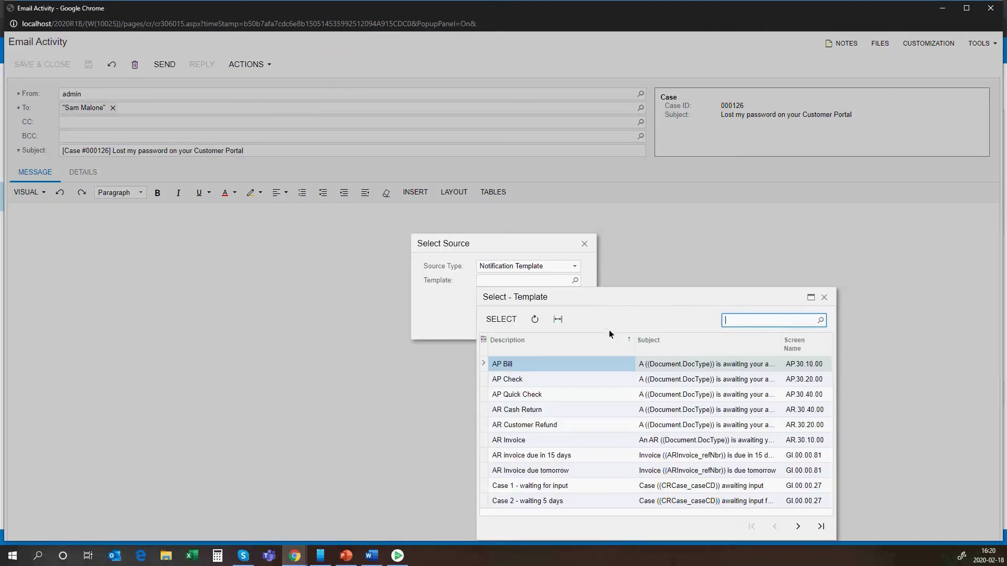
{"action": "left_click", "coordinate": [821, 526]}
{"action": "double_click", "coordinate": [562, 502]}
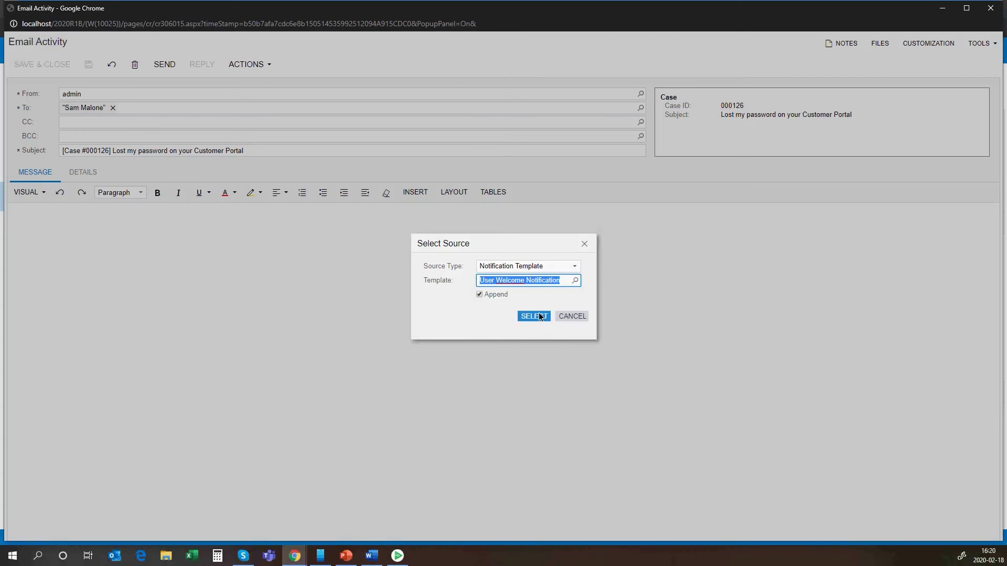
{"action": "left_click", "coordinate": [540, 316]}
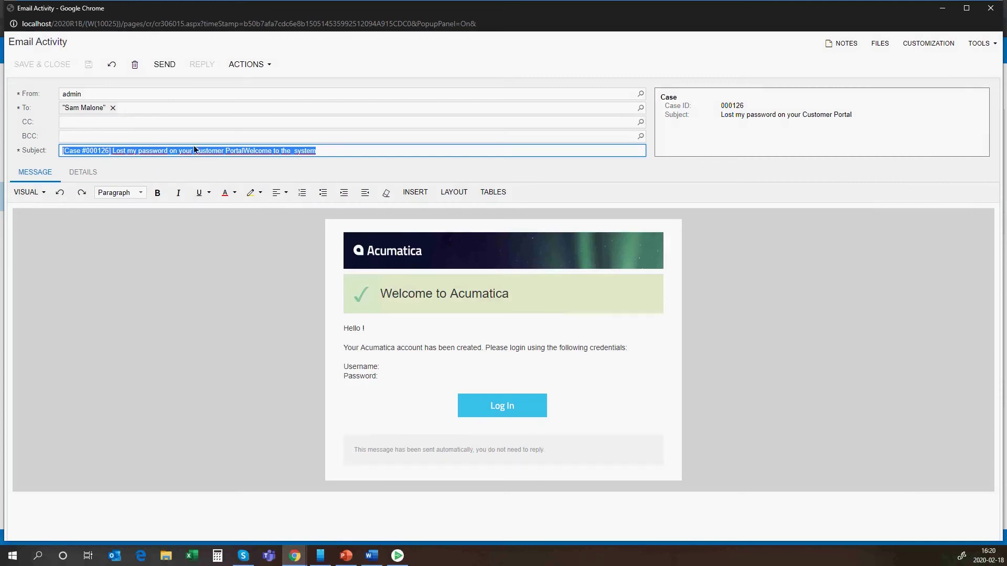
{"action": "left_click", "coordinate": [168, 68]}
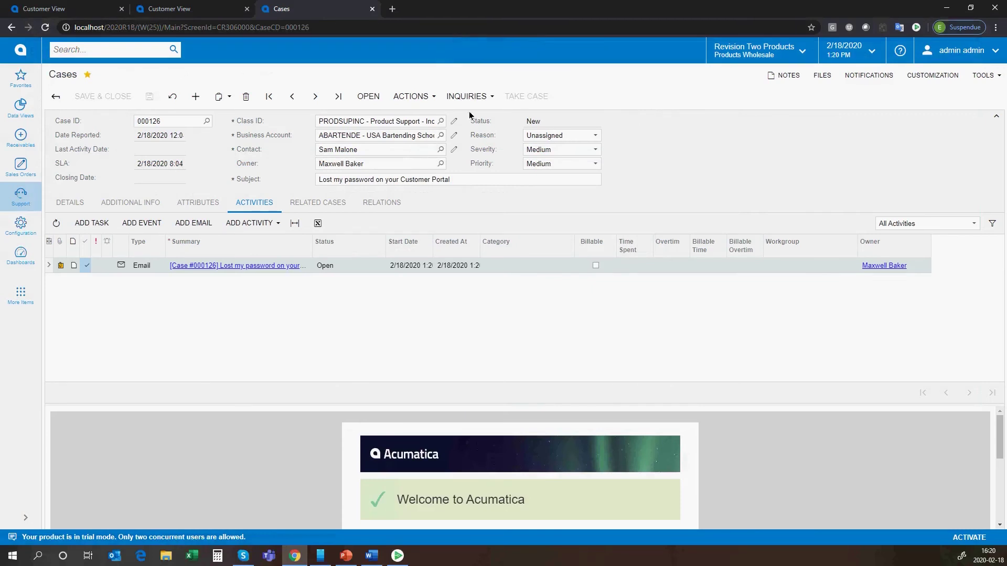
Check the sent email's preview and close the case with the reason Resolved.
{"action": "left_click", "coordinate": [430, 97]}
{"action": "scroll", "coordinate": [876, 483], "scroll_direction": "down", "scroll_amount": 3}
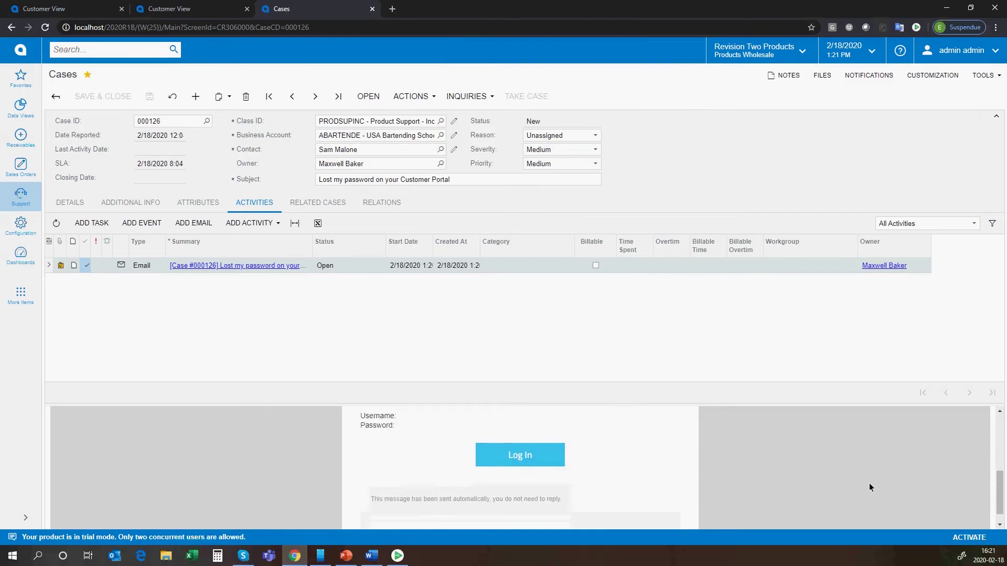
{"action": "scroll", "coordinate": [869, 483], "scroll_direction": "up", "scroll_amount": 2}
{"action": "scroll", "coordinate": [844, 441], "scroll_direction": "up", "scroll_amount": 1}
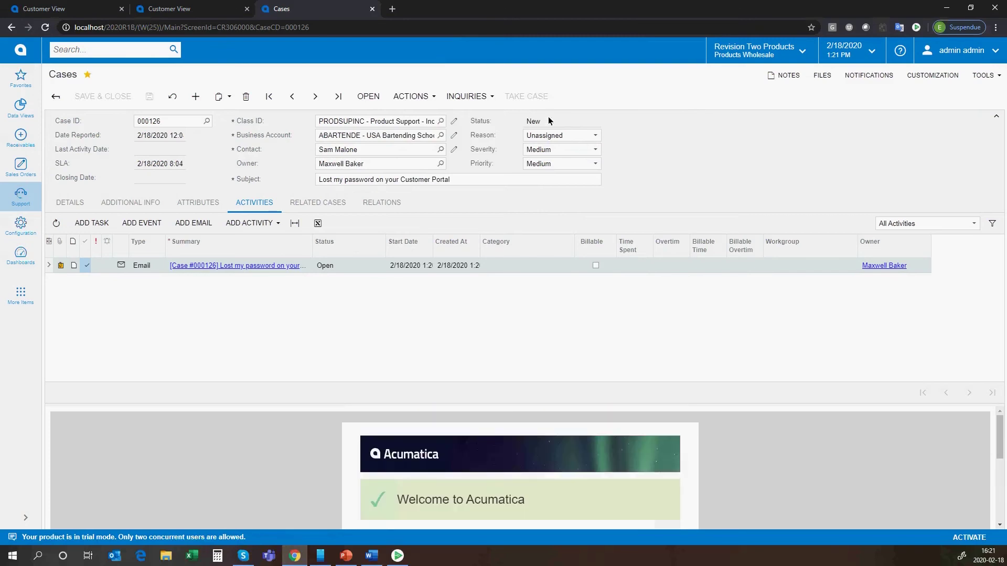
{"action": "left_click", "coordinate": [404, 96]}
{"action": "left_click", "coordinate": [434, 98]}
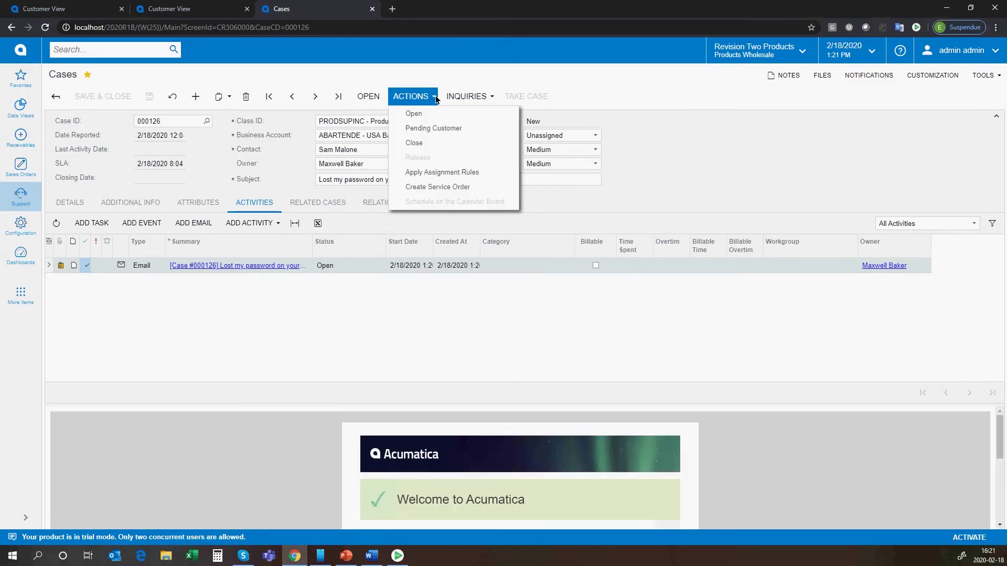
{"action": "left_click", "coordinate": [428, 143]}
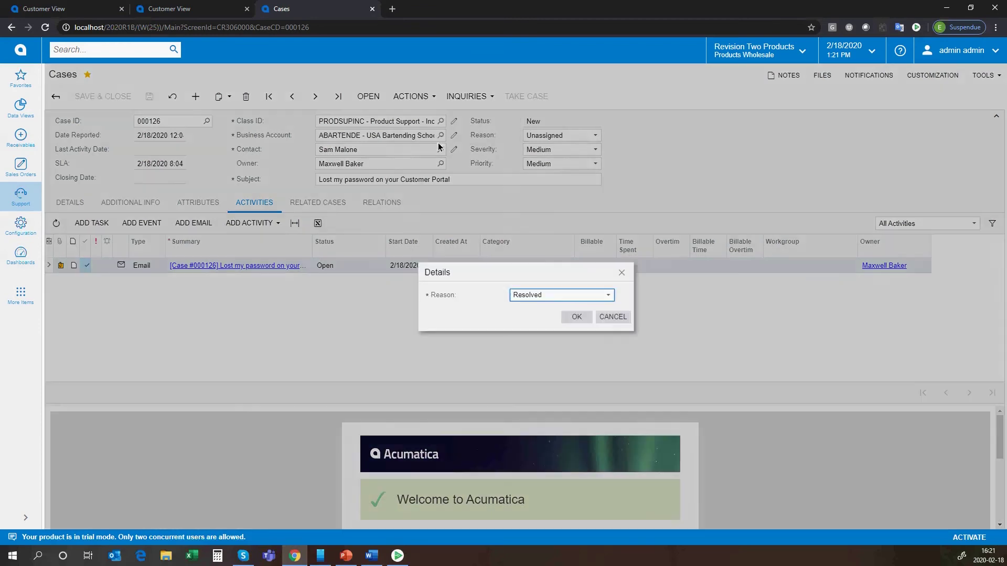
{"action": "left_click", "coordinate": [575, 316]}
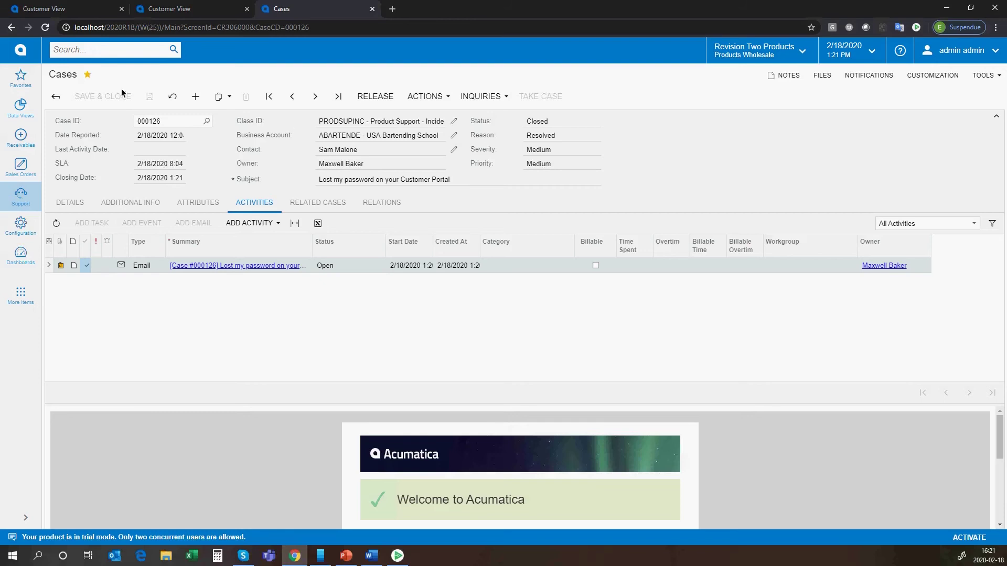
Return to the Customer View dashboard, search for "portal" and examine the matching transactions and help topics.
{"action": "left_click", "coordinate": [20, 51]}
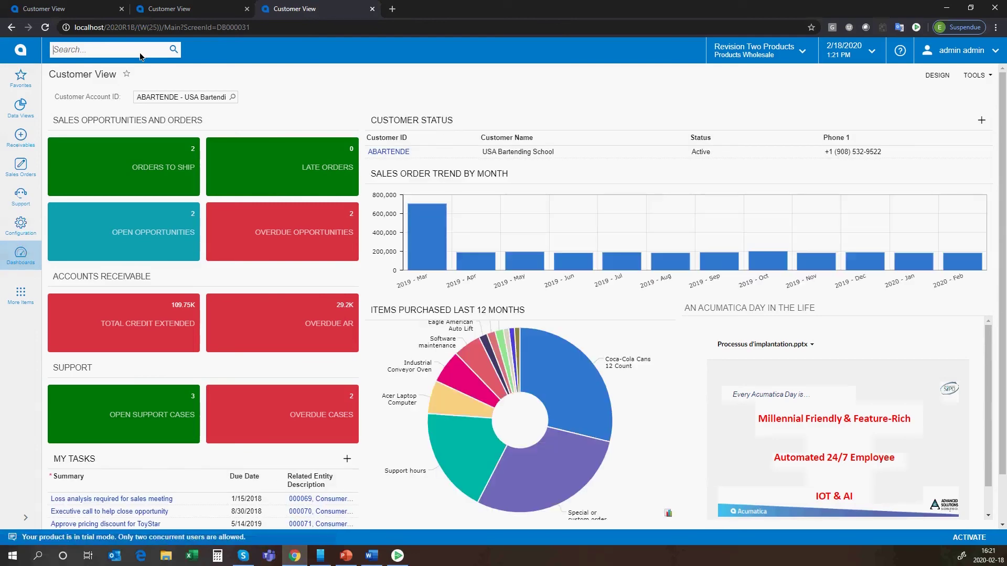
{"action": "type", "text": "portal"}
{"action": "key", "text": "Return"}
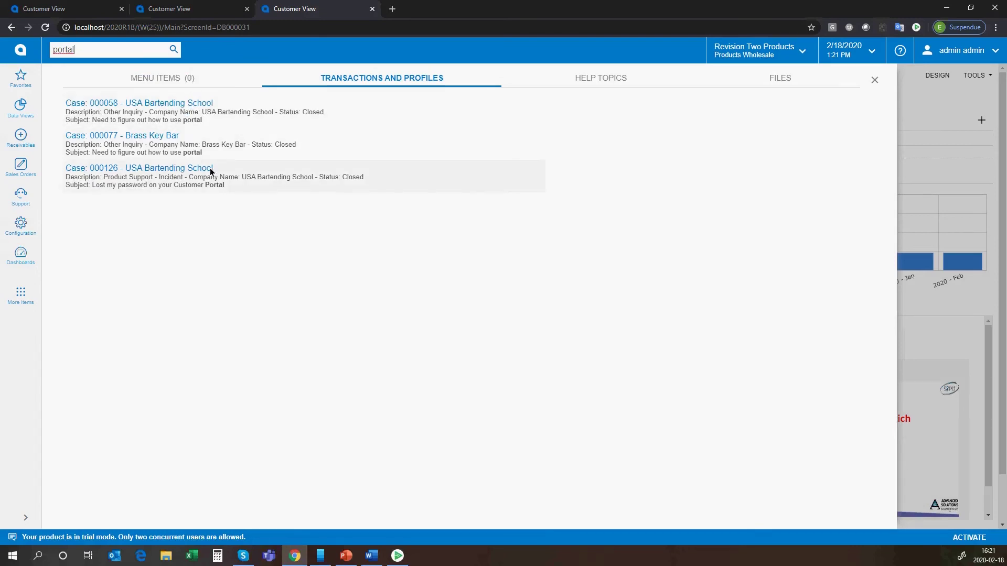
{"action": "left_click", "coordinate": [572, 83]}
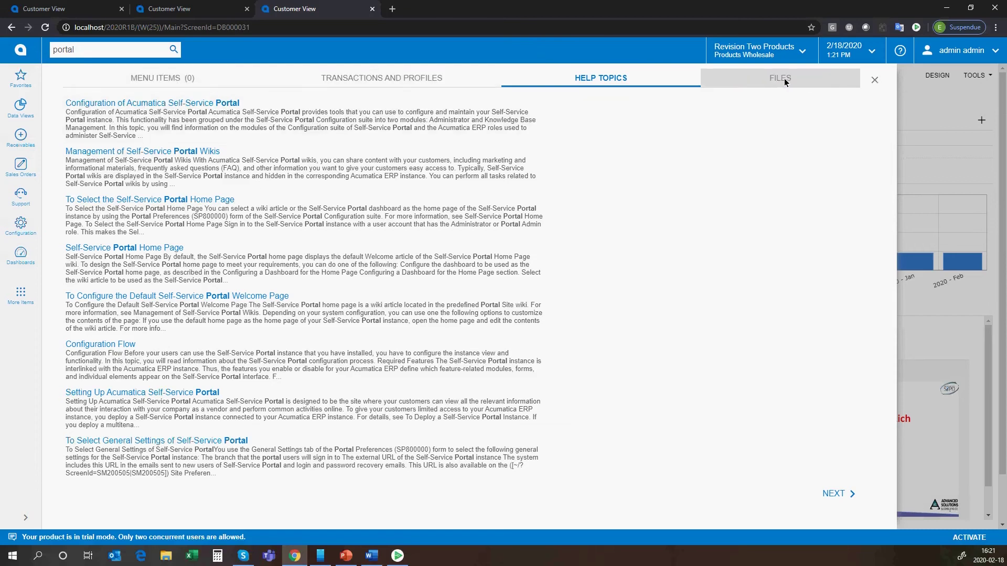
{"action": "left_click", "coordinate": [875, 81]}
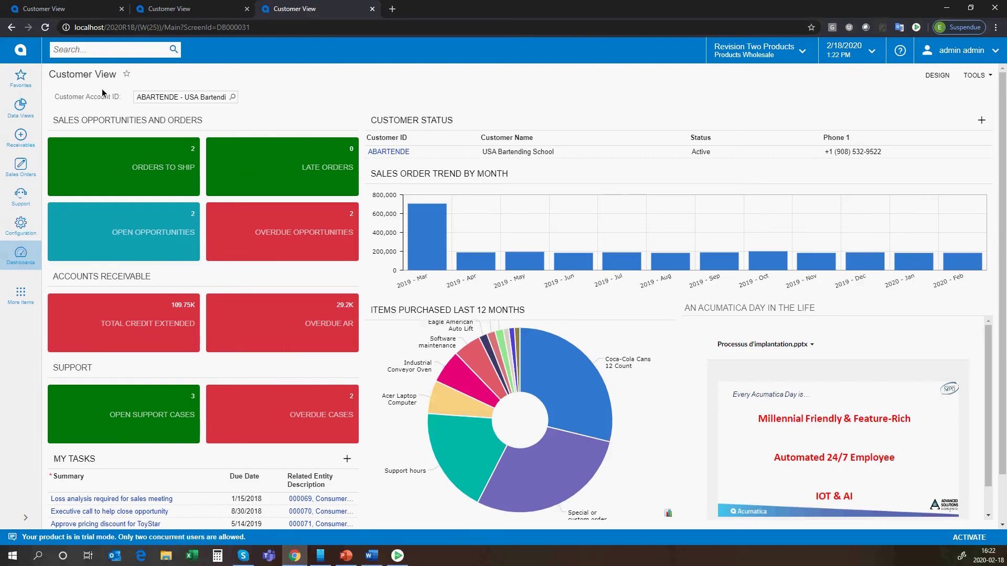
Open Process Invoices and Memos from the favorites and set its action to Email Invoice.
{"action": "left_click", "coordinate": [22, 79]}
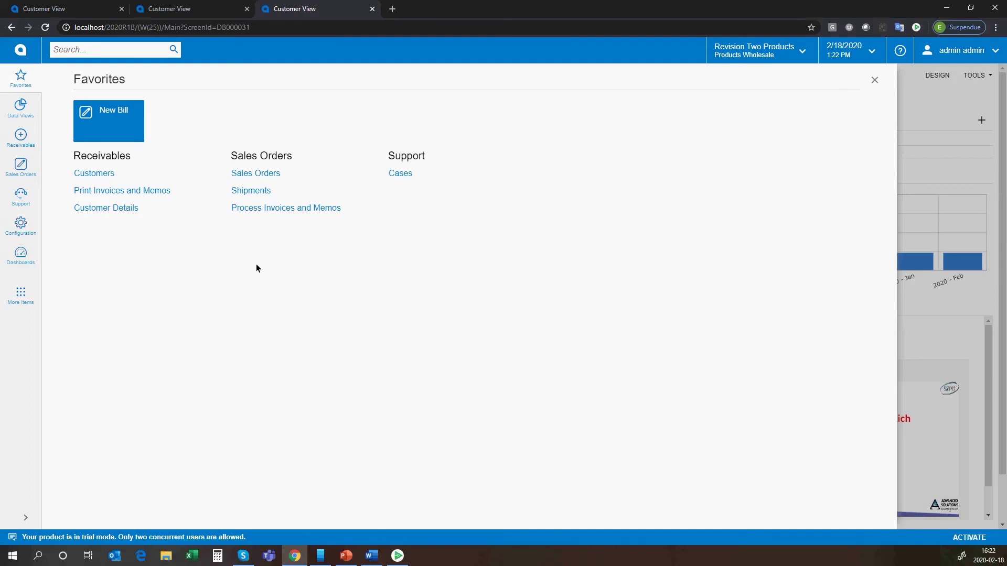
{"action": "left_click", "coordinate": [324, 209]}
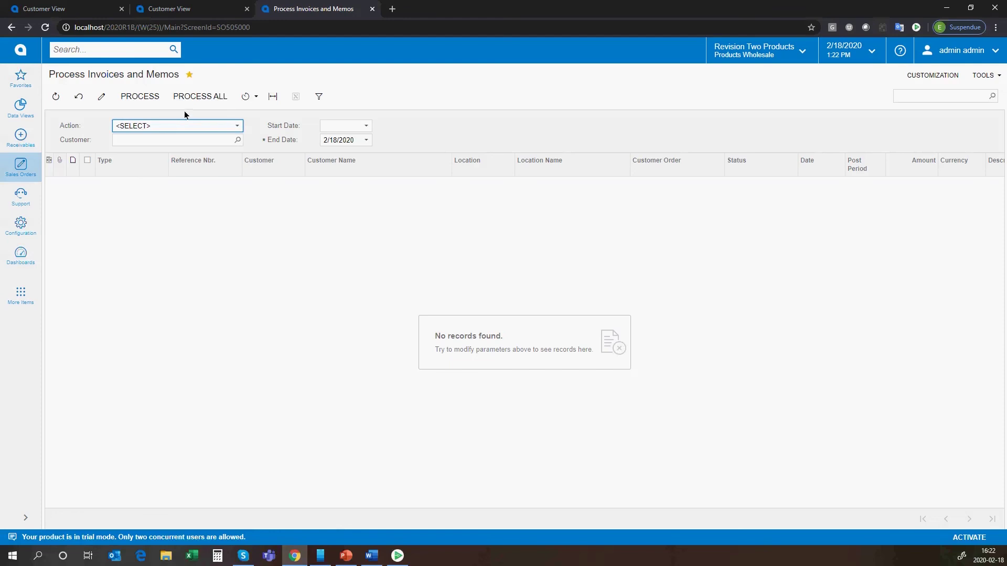
{"action": "left_click", "coordinate": [237, 125]}
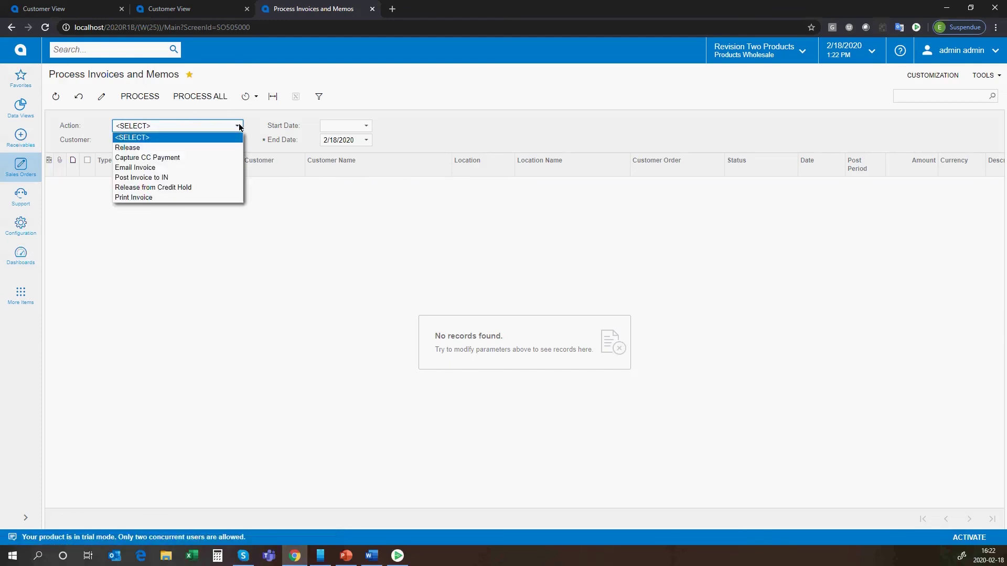
{"action": "left_click", "coordinate": [210, 168]}
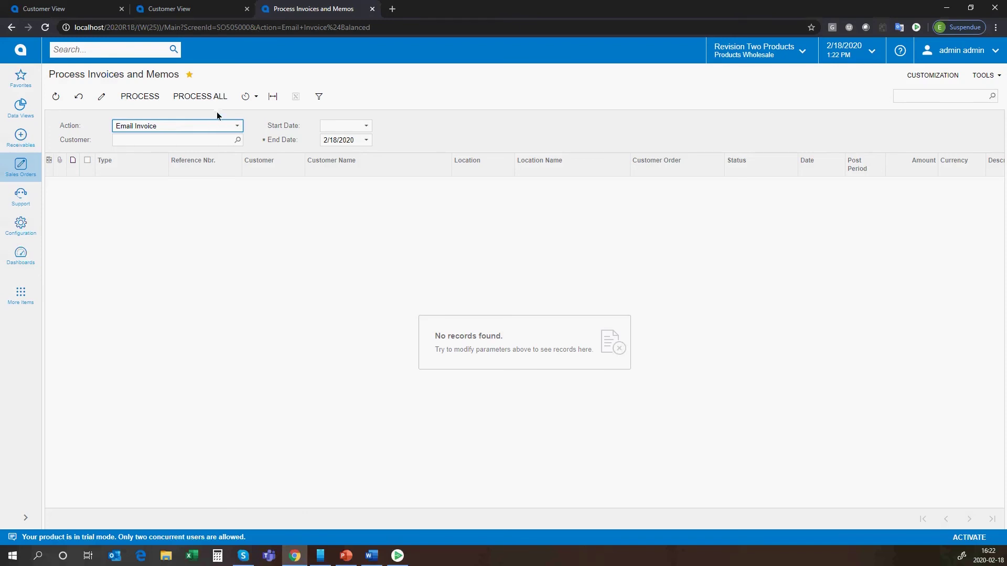
Add an automation schedule for this process with the description "Send invoices by email".
{"action": "left_click", "coordinate": [256, 97]}
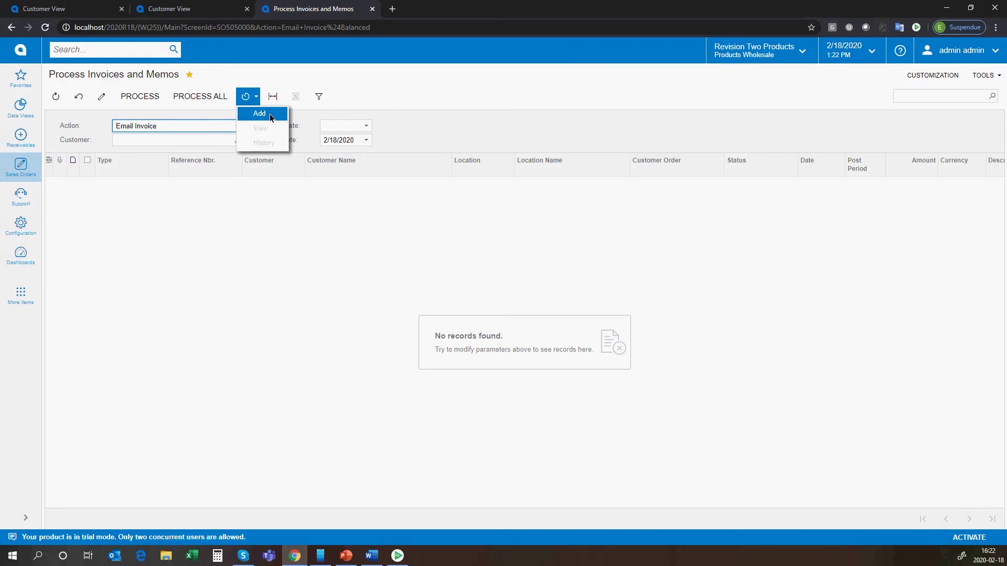
{"action": "left_click", "coordinate": [272, 116]}
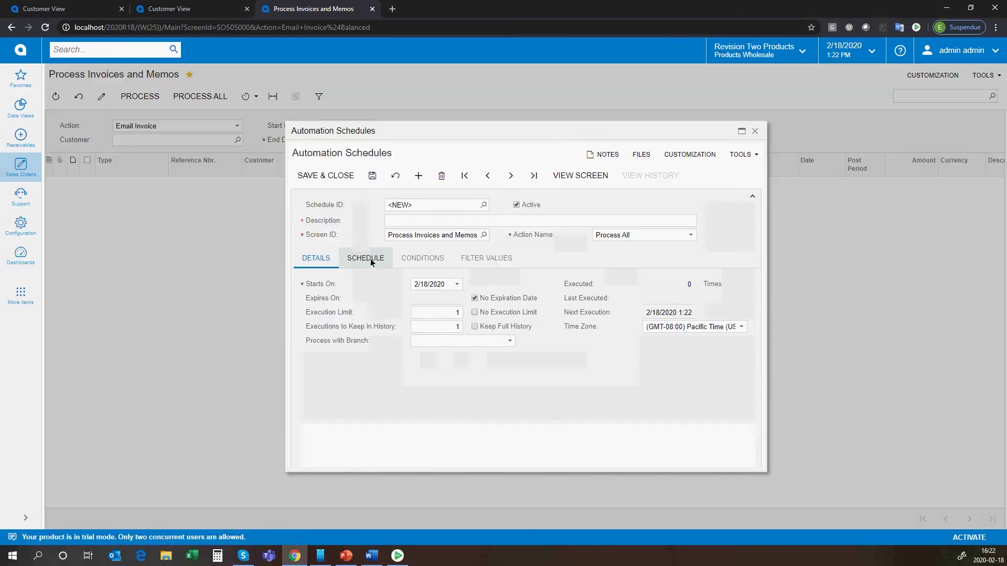
{"action": "left_click", "coordinate": [369, 259]}
{"action": "left_click", "coordinate": [435, 221]}
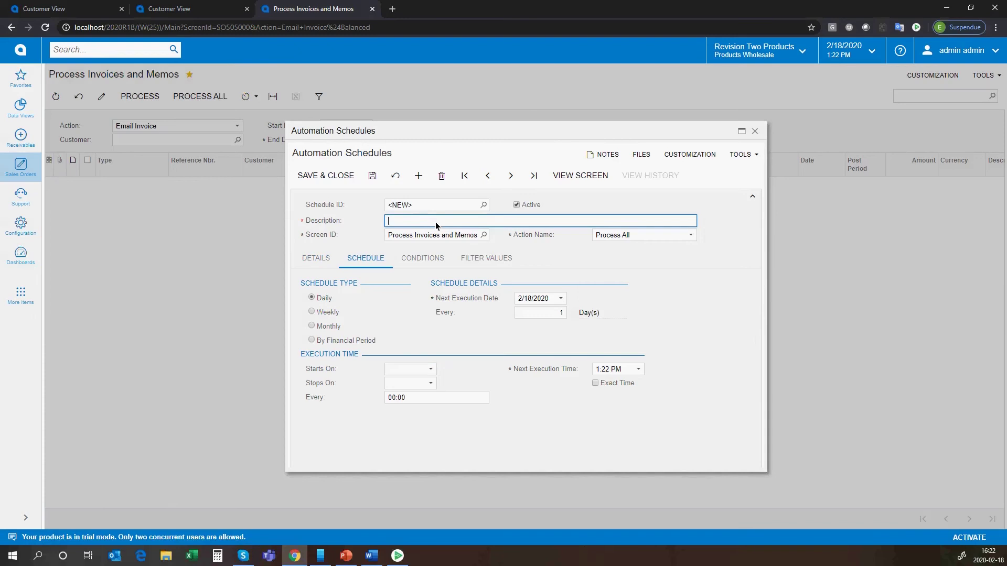
{"action": "type", "text": "Send"}
{"action": "type", "text": "invoices by email"}
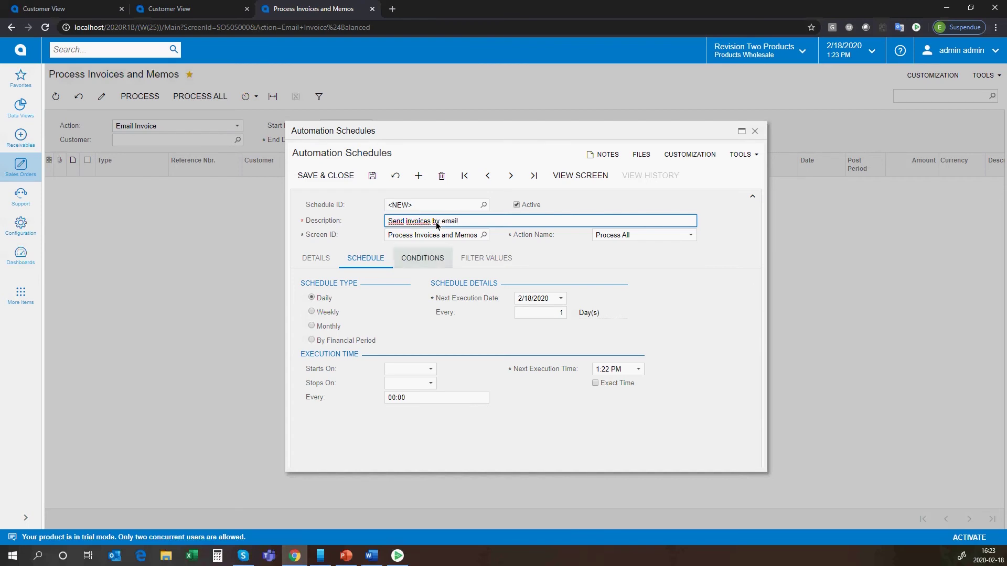
Make the schedule weekly, running Monday through Friday with Sunday excluded.
{"action": "left_click", "coordinate": [330, 311]}
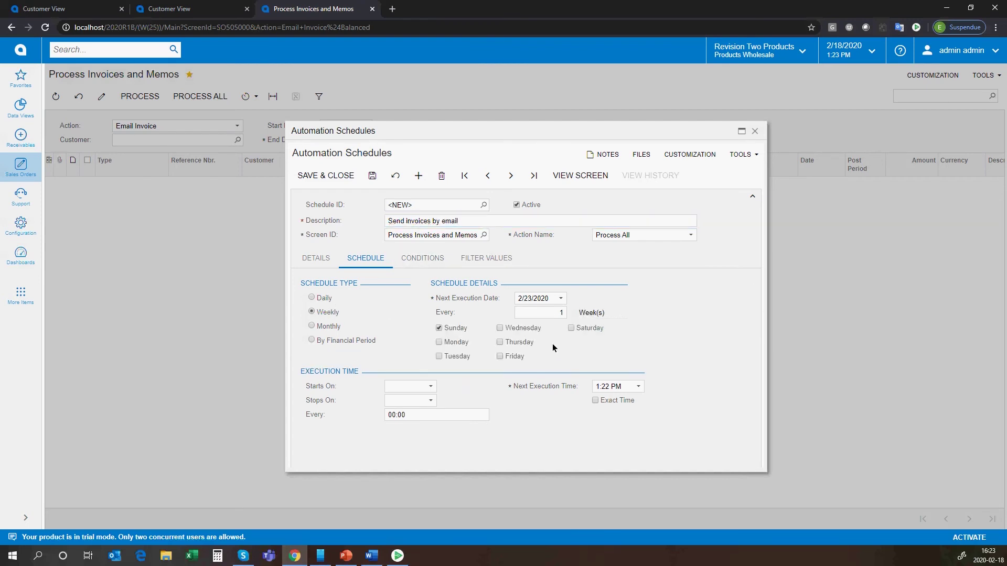
{"action": "left_click", "coordinate": [451, 328]}
{"action": "left_click", "coordinate": [456, 343]}
{"action": "left_click", "coordinate": [455, 331]}
{"action": "left_click", "coordinate": [457, 357]}
{"action": "left_click", "coordinate": [516, 357]}
{"action": "left_click", "coordinate": [525, 344]}
{"action": "left_click", "coordinate": [528, 330]}
Set the schedule's next execution time to 5:00 PM and try to save the schedule.
{"action": "left_click", "coordinate": [639, 386]}
{"action": "mouse_move", "coordinate": [631, 452]}
{"action": "left_mouse_down"}
{"action": "mouse_move", "coordinate": [632, 443]}
{"action": "mouse_move", "coordinate": [631, 466]}
{"action": "left_mouse_up"}
{"action": "left_click", "coordinate": [616, 435]}
{"action": "left_click", "coordinate": [371, 181]}
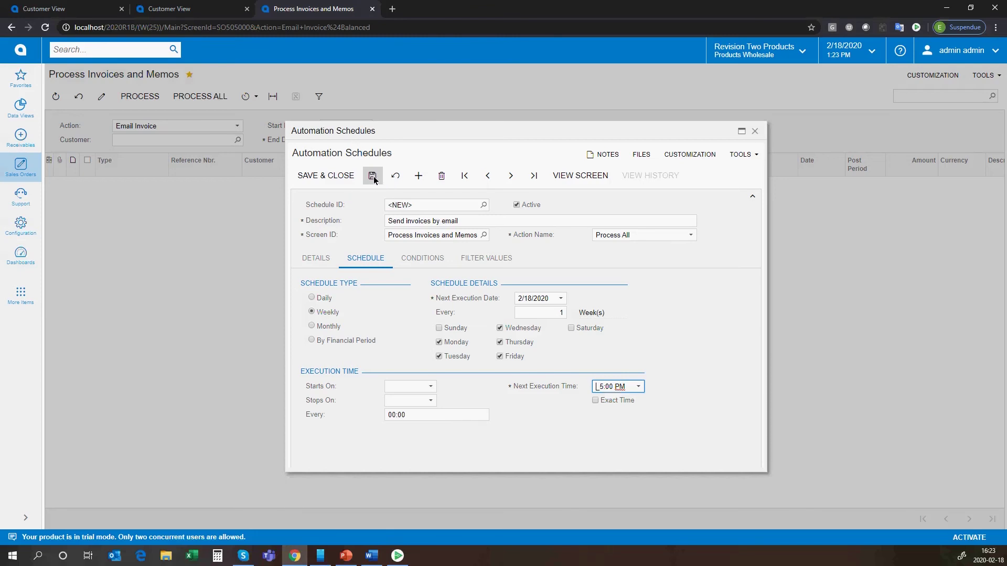
{"action": "left_click", "coordinate": [372, 177]}
{"action": "left_click", "coordinate": [596, 96]}
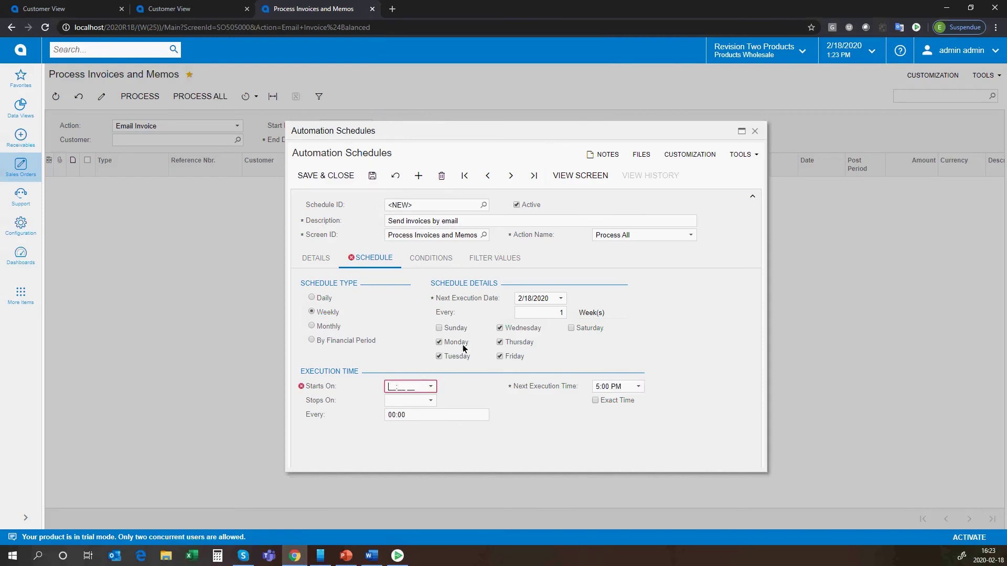
Set the schedule's start time to 12:30 AM, choose a stop time, and save and close the schedule.
{"action": "left_click", "coordinate": [430, 386]}
{"action": "left_click", "coordinate": [415, 396]}
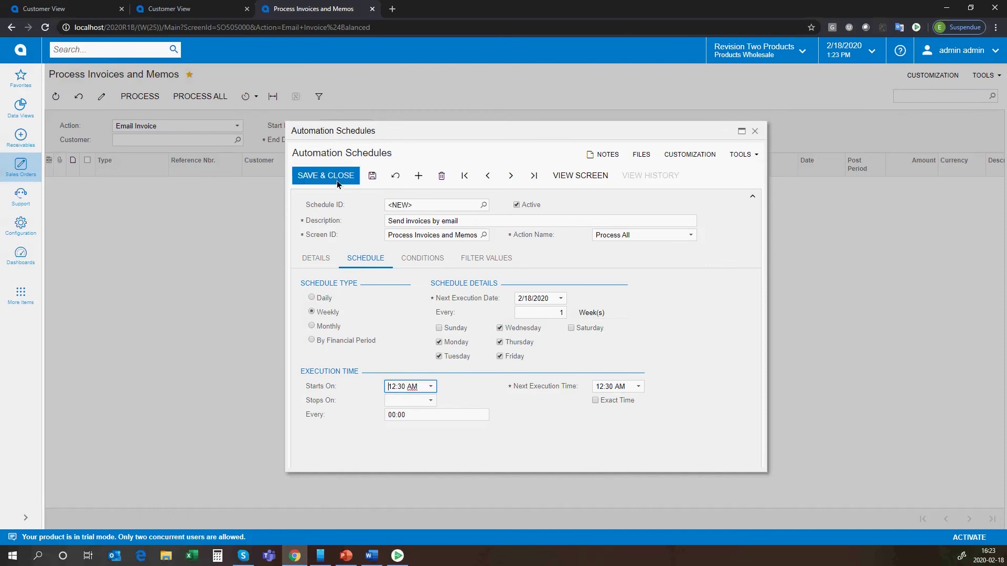
{"action": "left_click", "coordinate": [431, 400]}
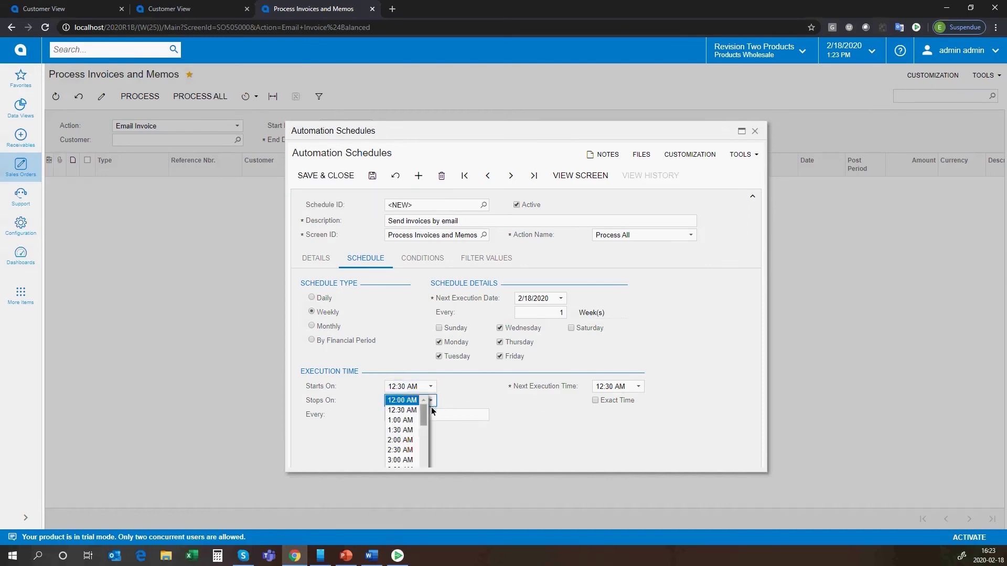
{"action": "scroll", "coordinate": [407, 454], "scroll_direction": "down", "scroll_amount": 3}
{"action": "left_click", "coordinate": [409, 454]}
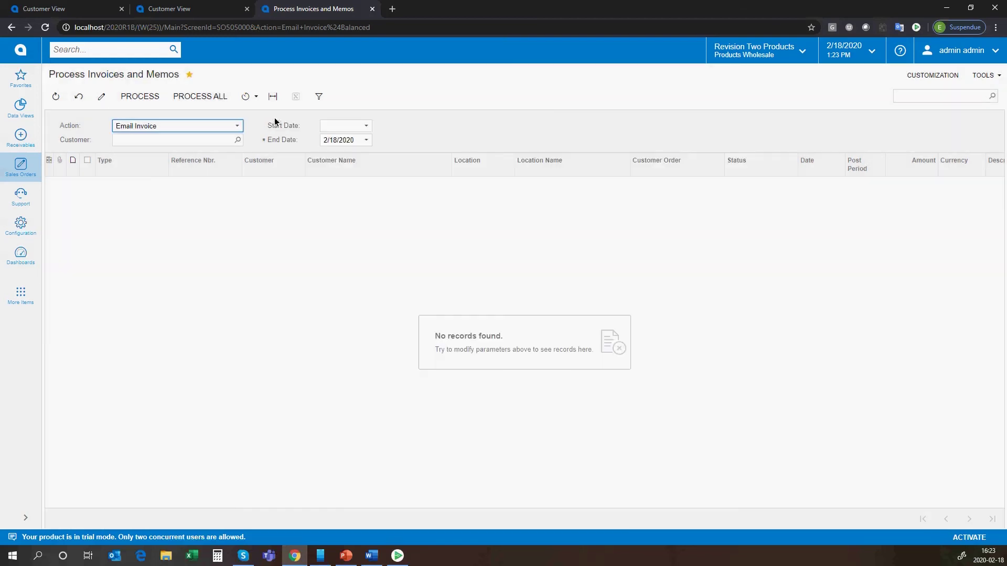
Return to the Customer View dashboard and narrow the Sales Order Trend by Month chart to 2019-Nov through 2020-Feb.
{"action": "left_click", "coordinate": [25, 50]}
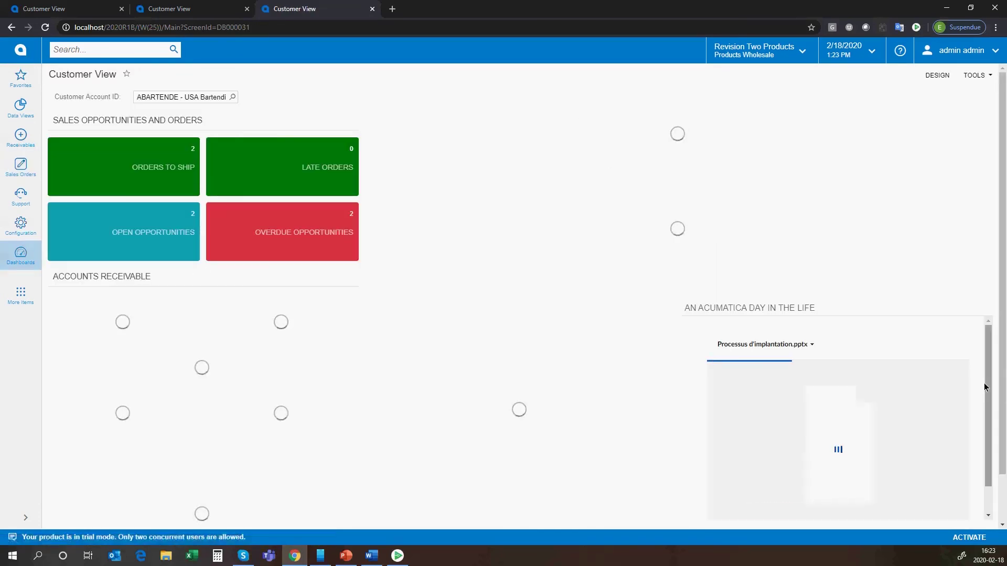
{"action": "left_click_drag", "start_coordinate": [983, 382], "coordinate": [987, 420]}
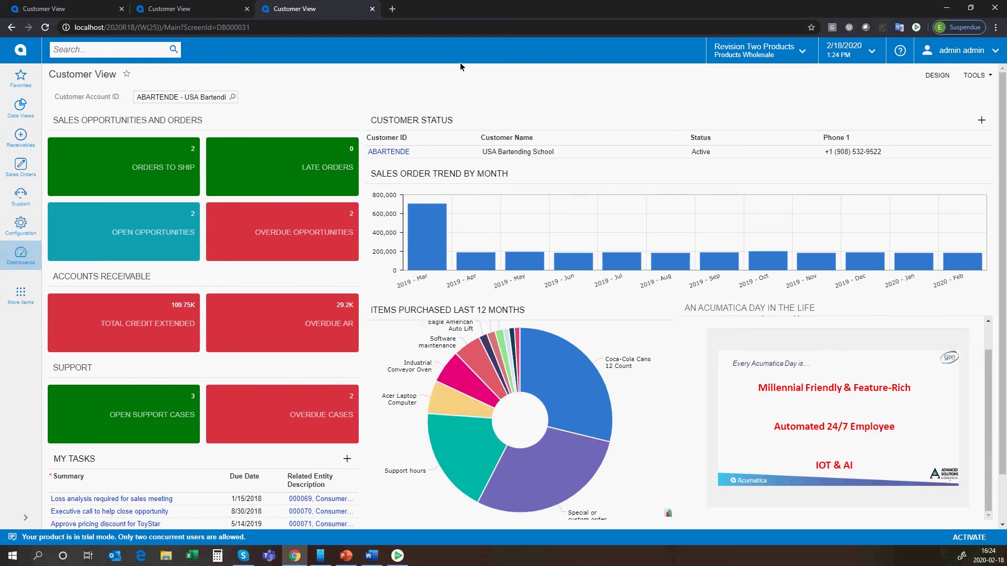
{"action": "left_click_drag", "start_coordinate": [914, 225], "coordinate": [985, 229]}
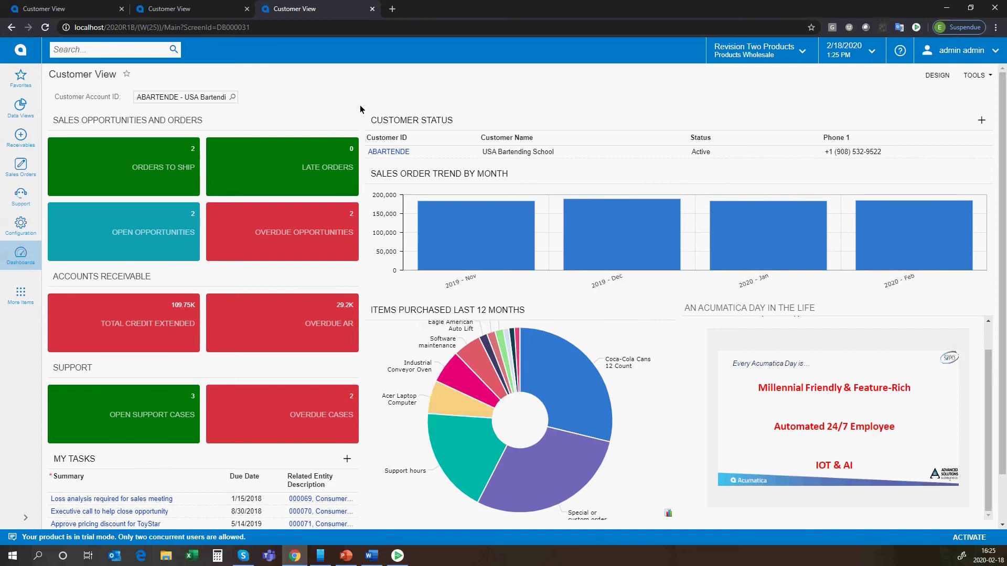
{"action": "mouse_move", "coordinate": [449, 324]}
Search for "analysis" and open the Sales Profitability Analysis report.
{"action": "left_click", "coordinate": [112, 47]}
{"action": "type", "text": "analysis"}
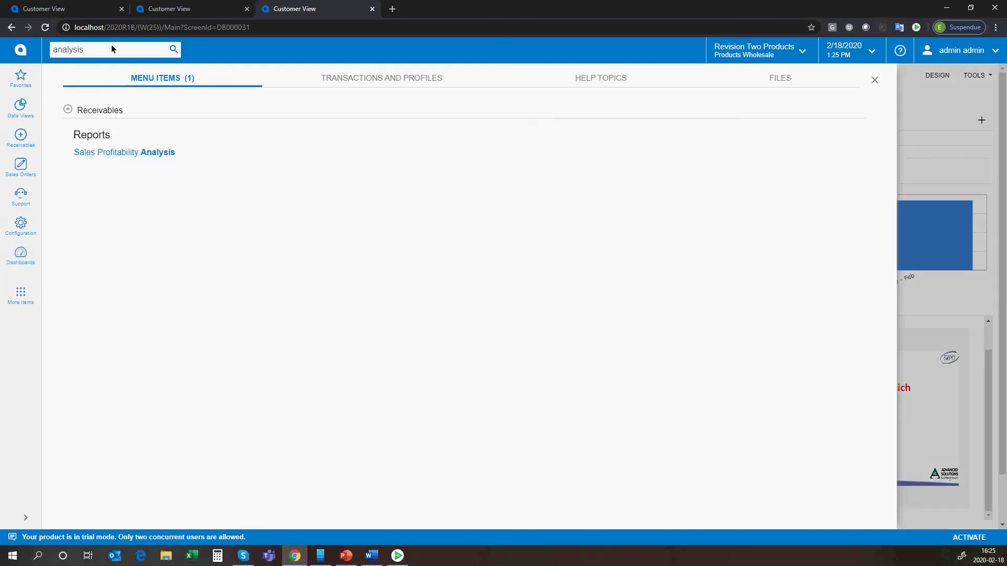
{"action": "left_click", "coordinate": [139, 151]}
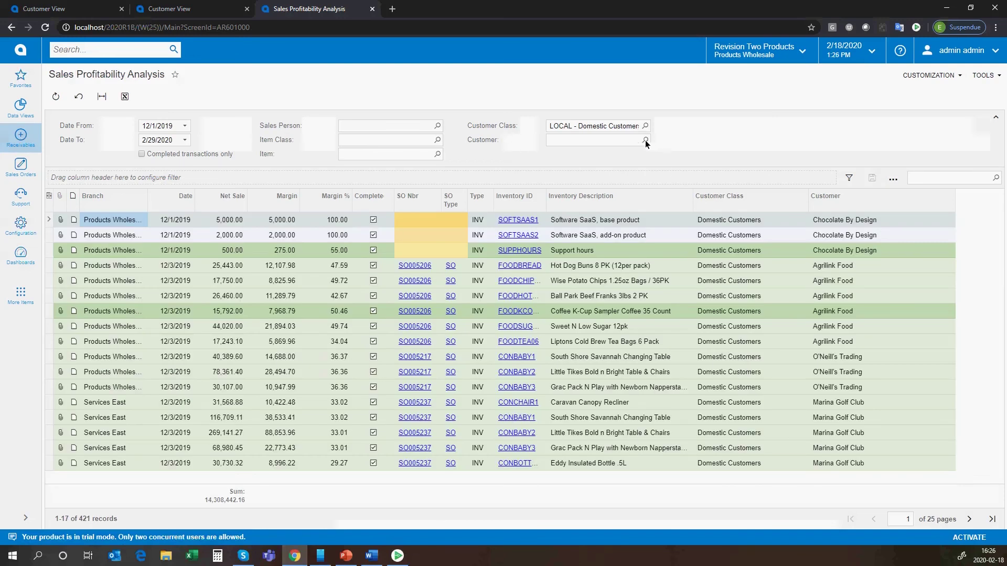
Filter the report to the customer USA Bartending School and clear the Customer Class filter.
{"action": "left_click", "coordinate": [645, 140]}
{"action": "left_click", "coordinate": [617, 240]}
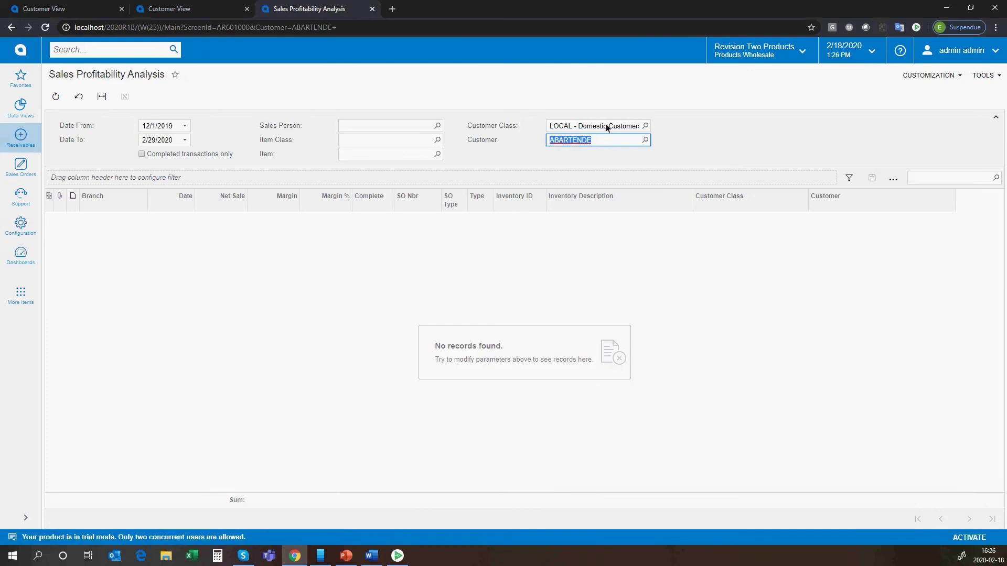
{"action": "left_click", "coordinate": [606, 127]}
{"action": "key", "text": "Delete"}
{"action": "left_click", "coordinate": [722, 131]}
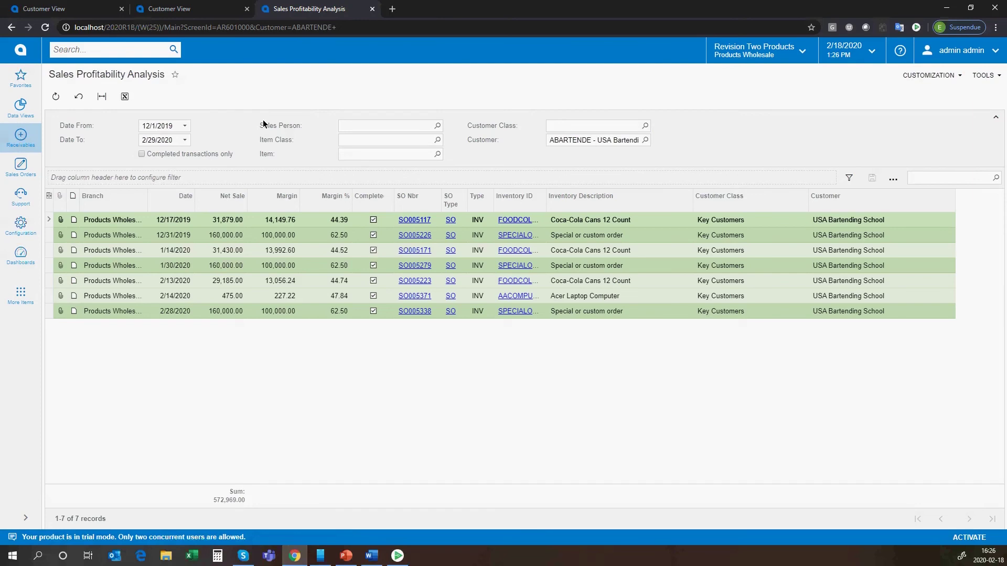
Set the report's Date From to 12/1/2018.
{"action": "left_click", "coordinate": [174, 126]}
{"action": "type", "text": "8"}
{"action": "left_click", "coordinate": [255, 120]}
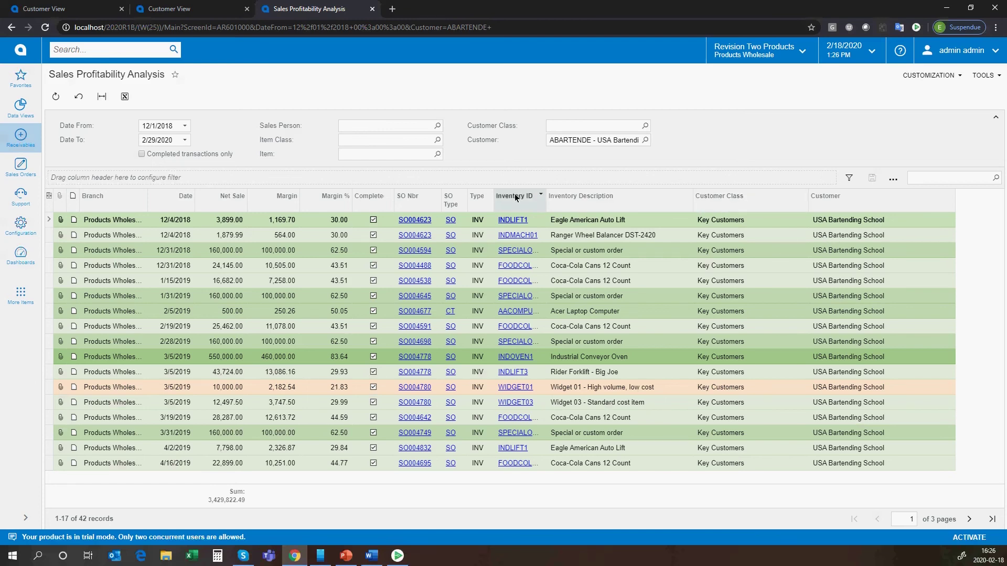
Move the Inventory ID and Inventory Description columns ahead of the Branch column in the report grid.
{"action": "left_click_drag", "start_coordinate": [524, 200], "coordinate": [97, 205]}
{"action": "left_click_drag", "start_coordinate": [576, 202], "coordinate": [200, 201]}
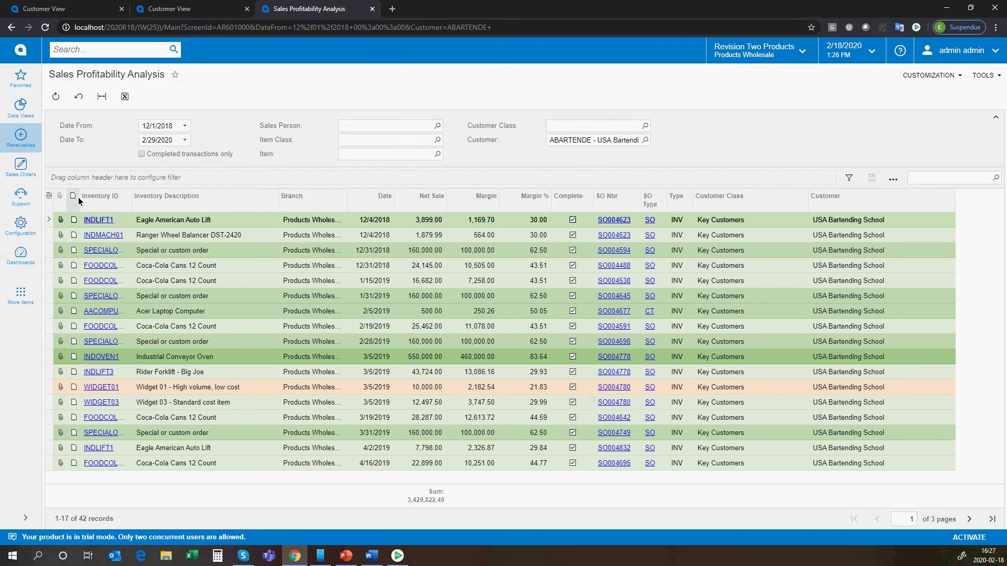
Configure the grid columns by removing Branch and Customer Class and adding Sales Pers.
{"action": "left_click", "coordinate": [48, 196]}
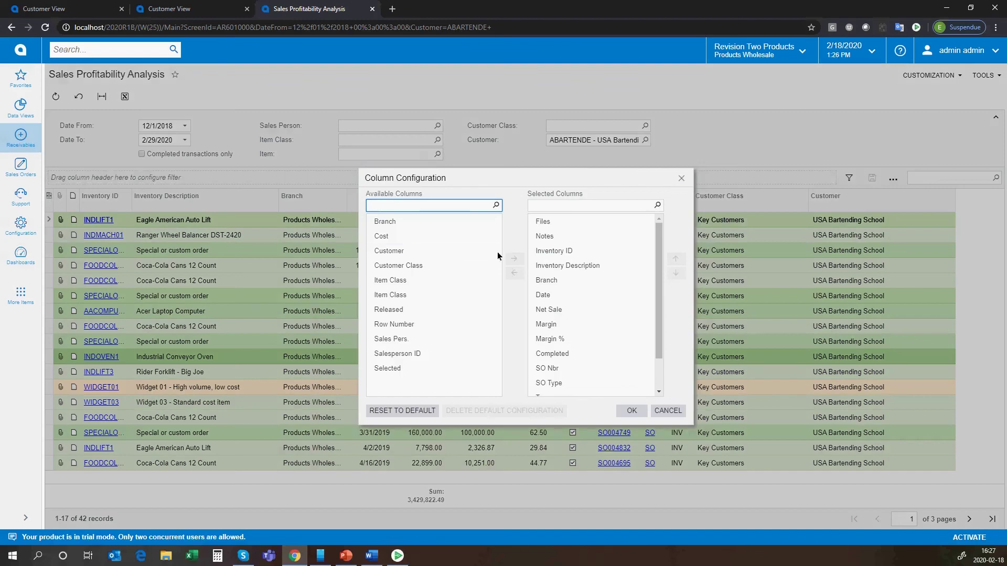
{"action": "double_click", "coordinate": [567, 281]}
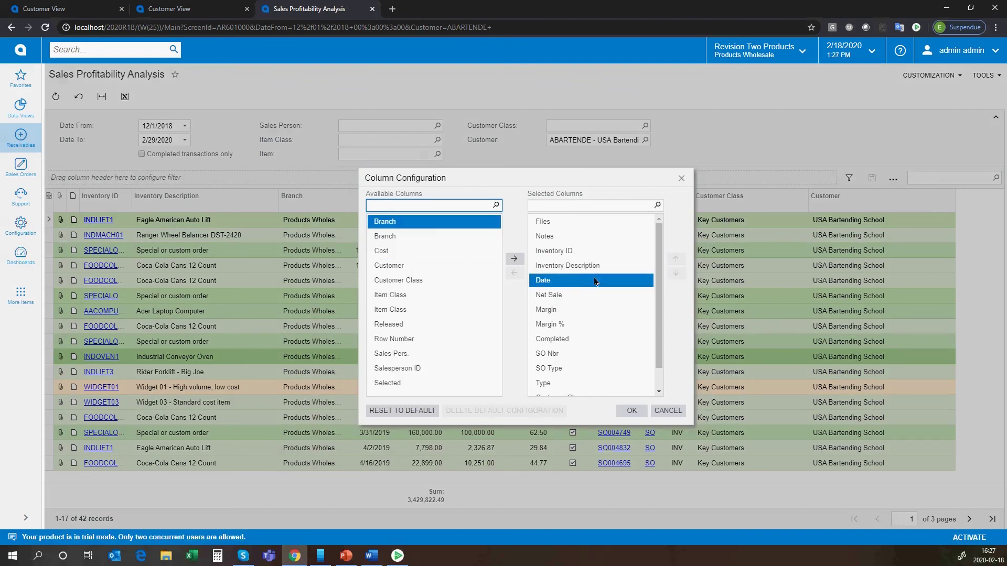
{"action": "scroll", "coordinate": [652, 294], "scroll_direction": "down", "scroll_amount": 1}
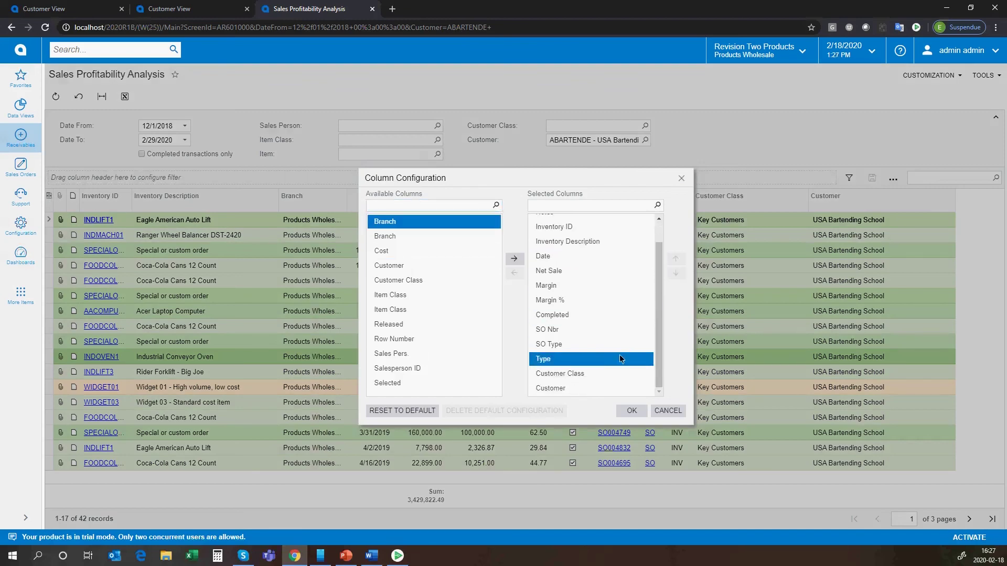
{"action": "double_click", "coordinate": [611, 370]}
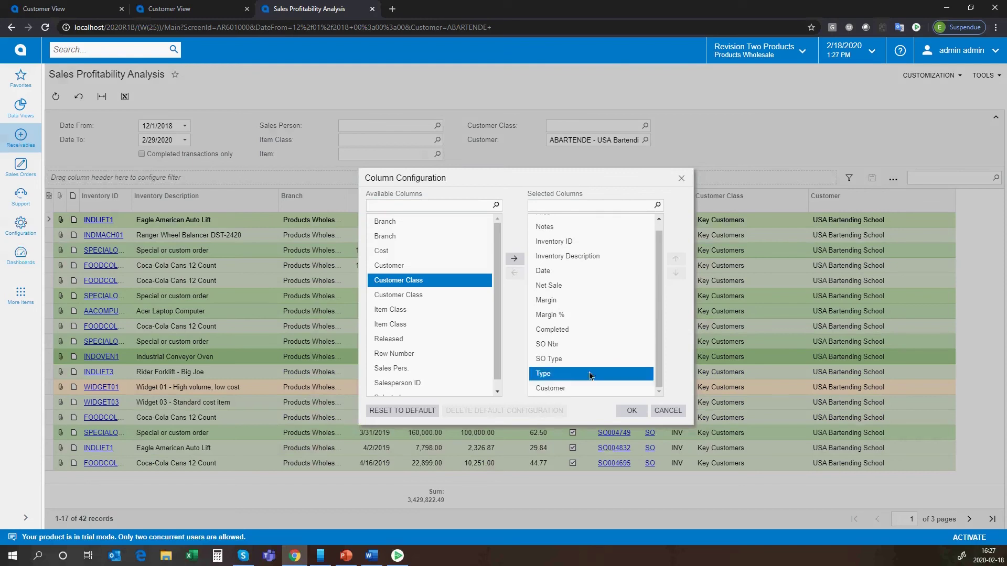
{"action": "double_click", "coordinate": [419, 371]}
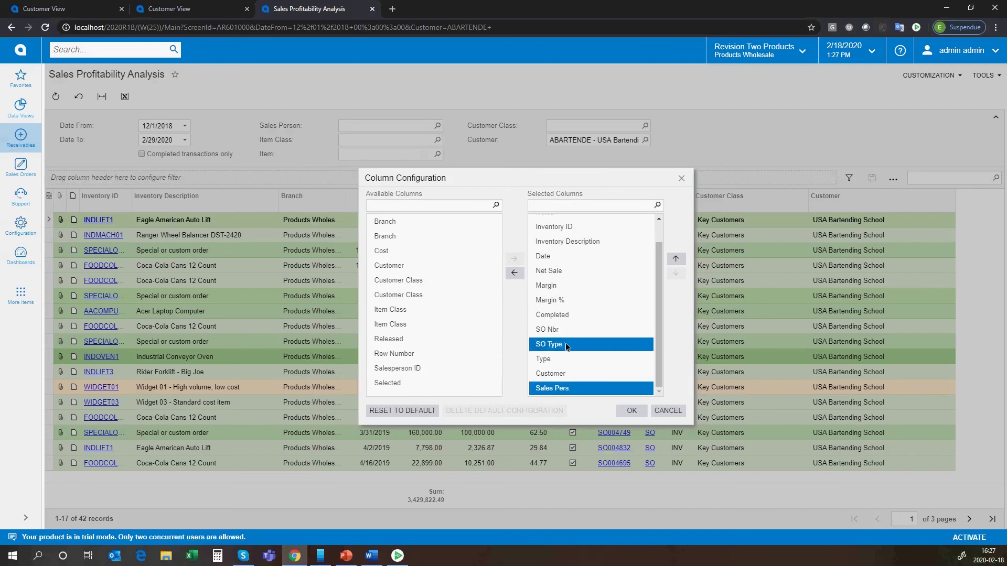
{"action": "left_click", "coordinate": [632, 410]}
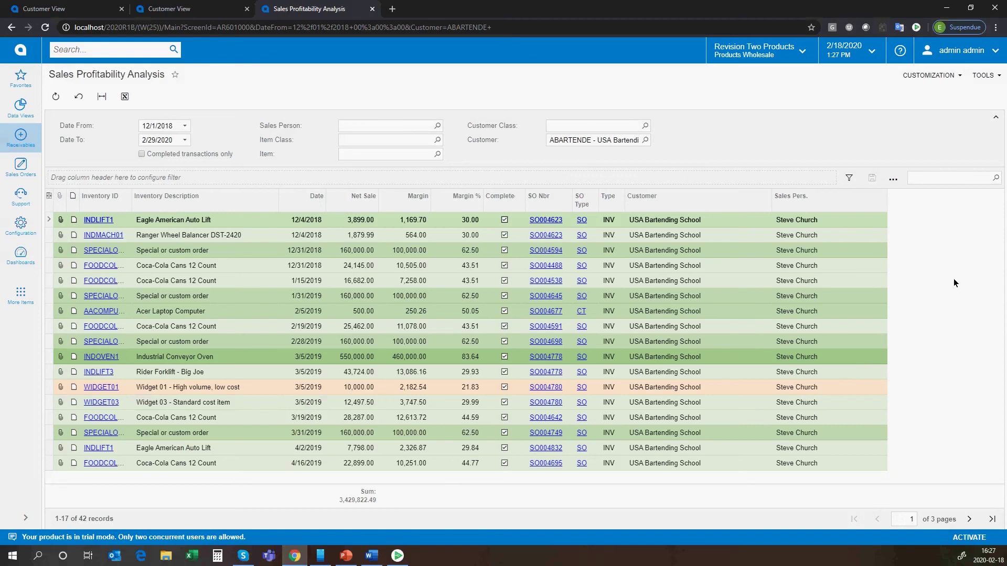
Sort the report lines by Inventory Description in ascending order.
{"action": "left_click", "coordinate": [231, 197]}
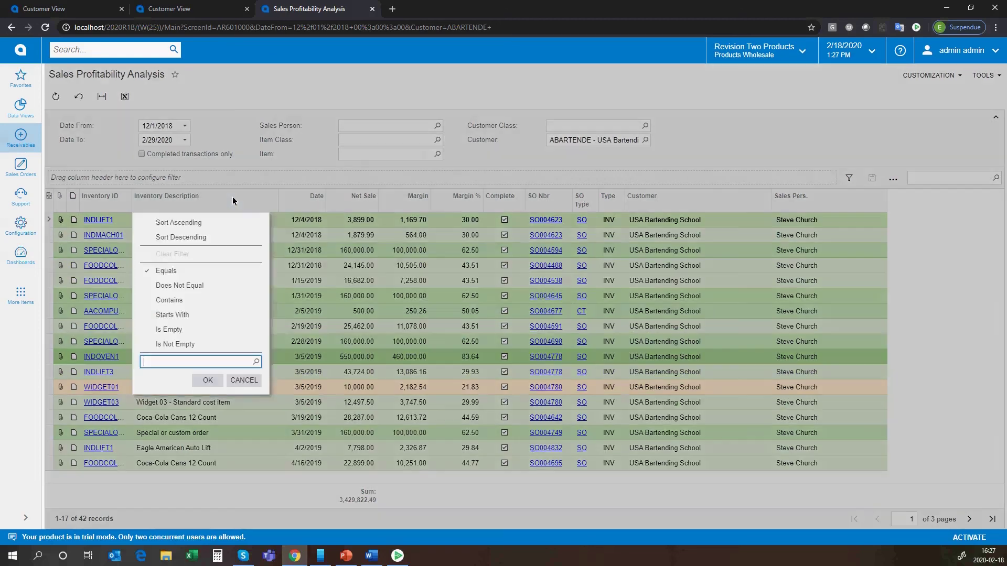
{"action": "left_click", "coordinate": [213, 224]}
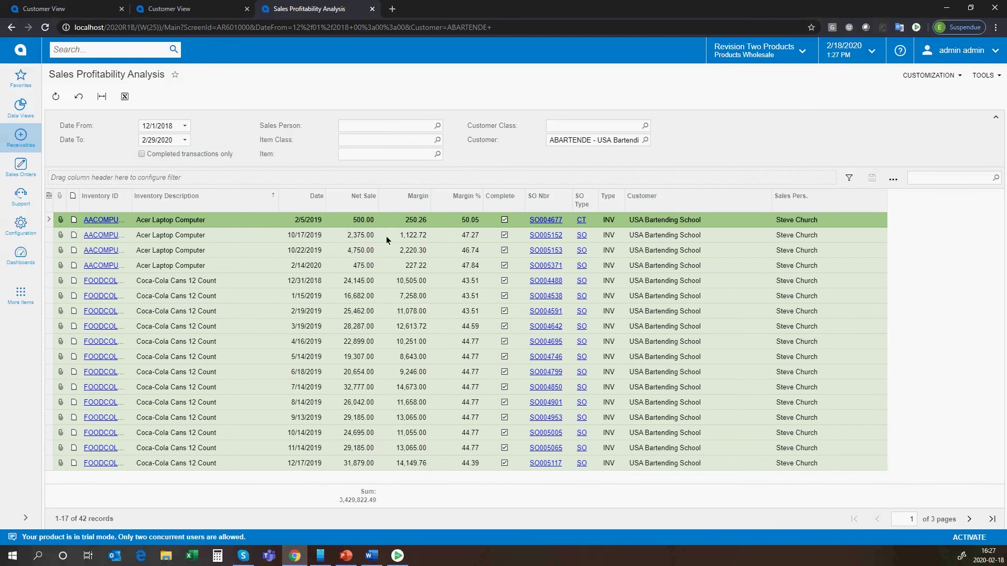
Sort the report lines by Net Sale in descending order and page through all records, returning to the first page.
{"action": "left_click", "coordinate": [330, 195]}
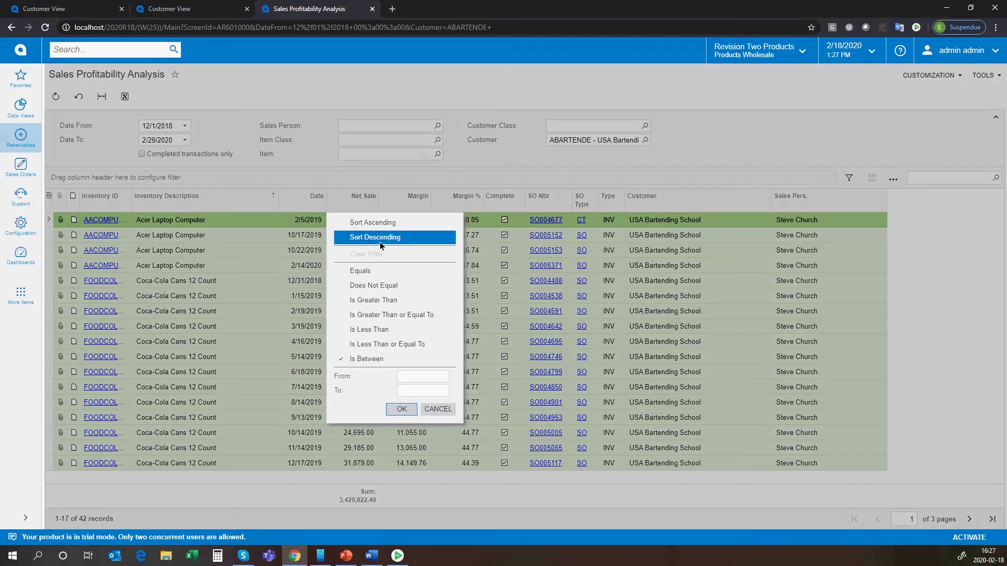
{"action": "left_click", "coordinate": [377, 243]}
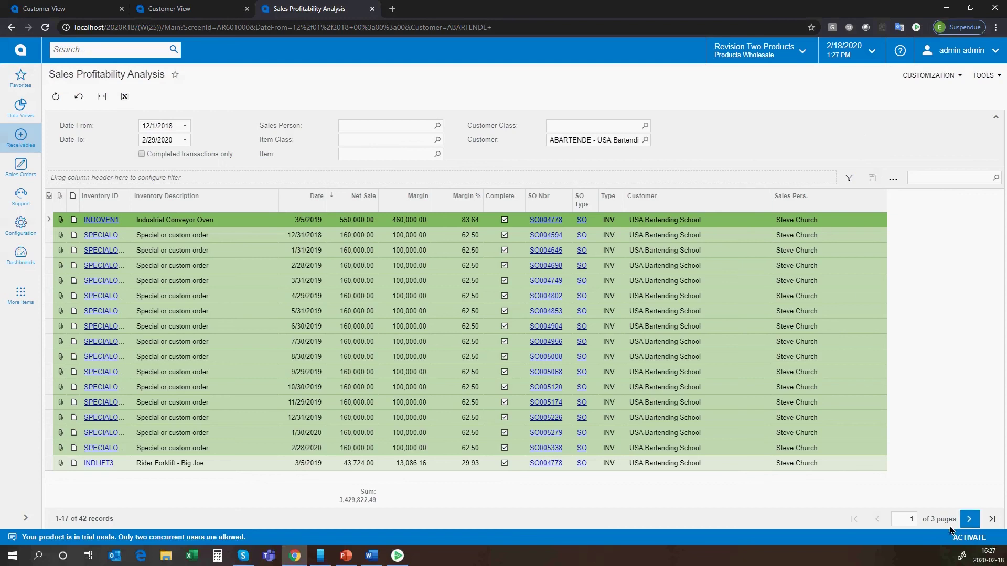
{"action": "left_click", "coordinate": [969, 521]}
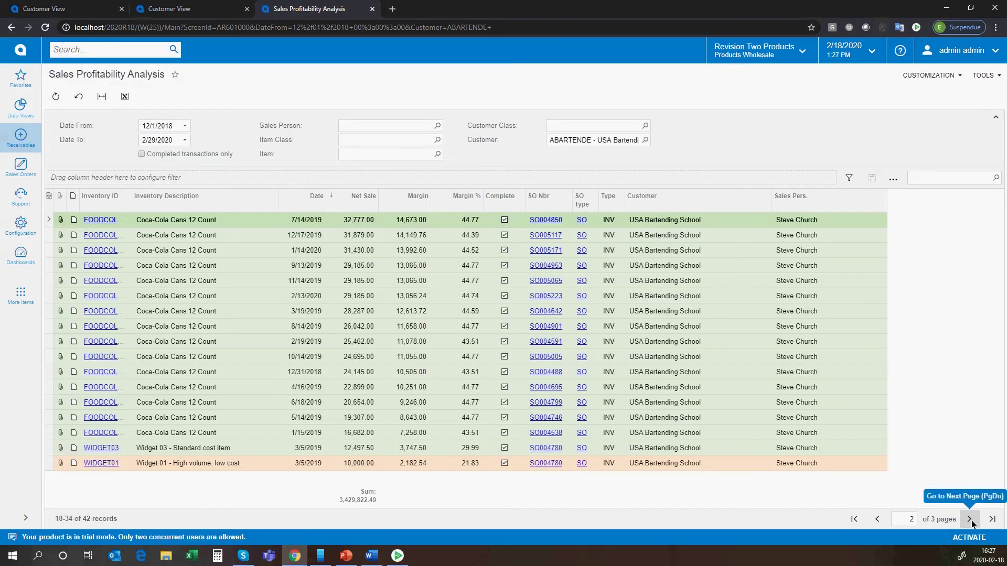
{"action": "left_click", "coordinate": [970, 520]}
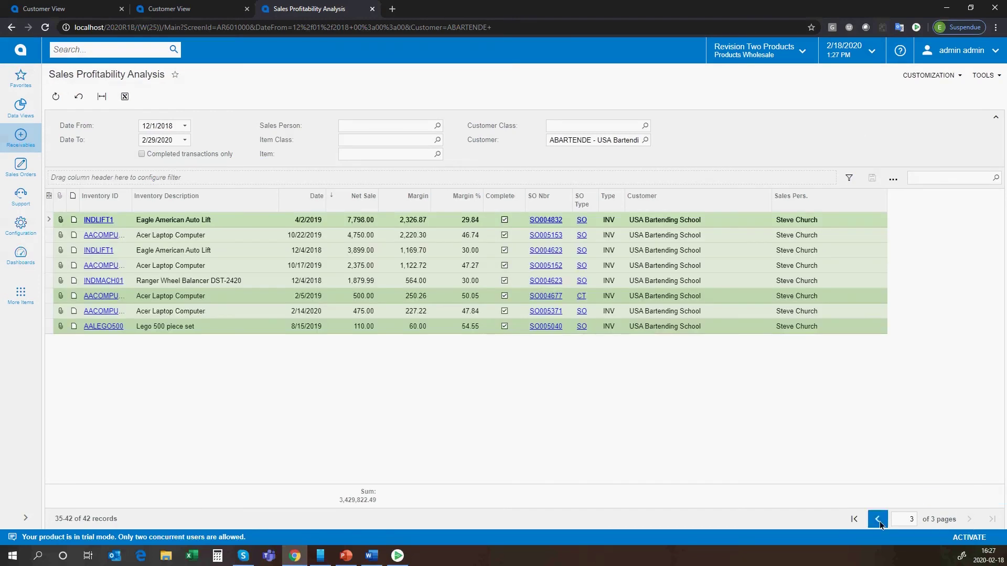
{"action": "left_click", "coordinate": [877, 521]}
{"action": "left_click", "coordinate": [851, 522]}
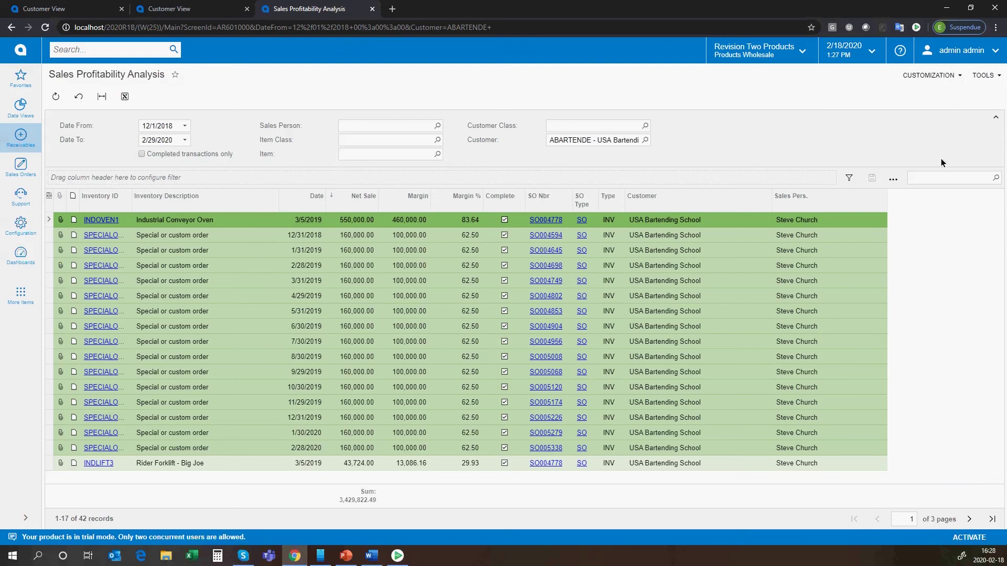
Save the report view as a pivot named "Sales per Month".
{"action": "left_click", "coordinate": [893, 180]}
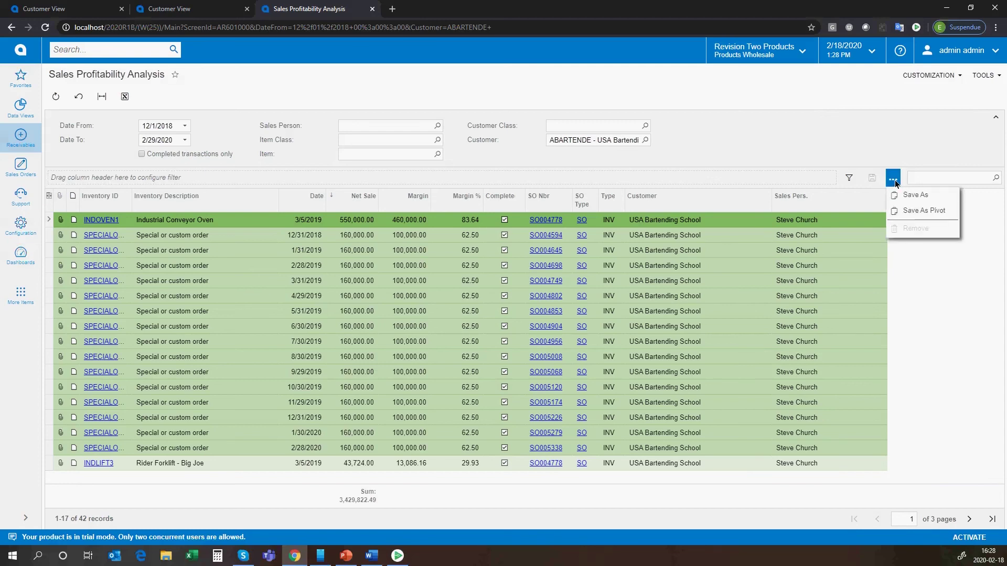
{"action": "left_click", "coordinate": [917, 212]}
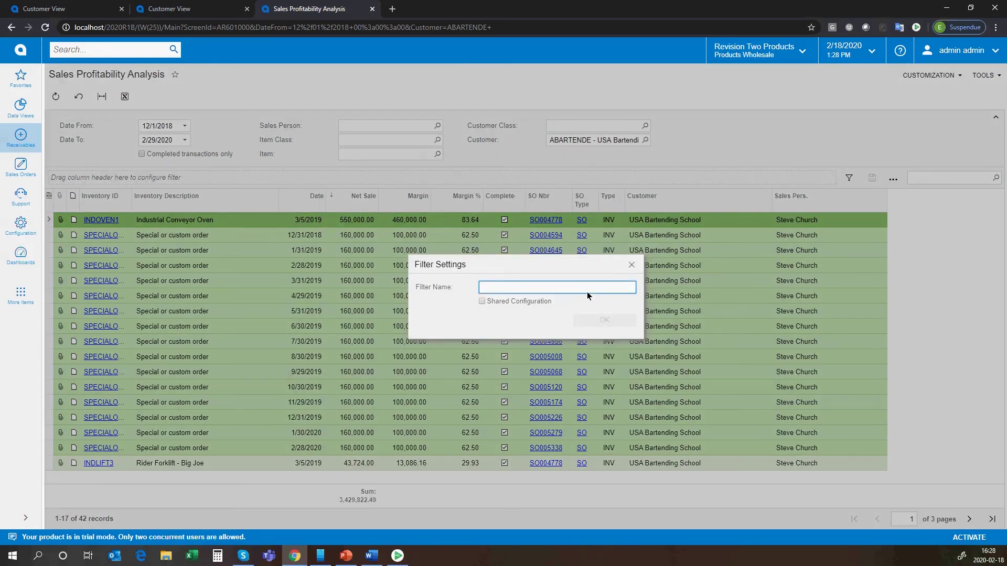
{"action": "type", "text": "Sales per "}
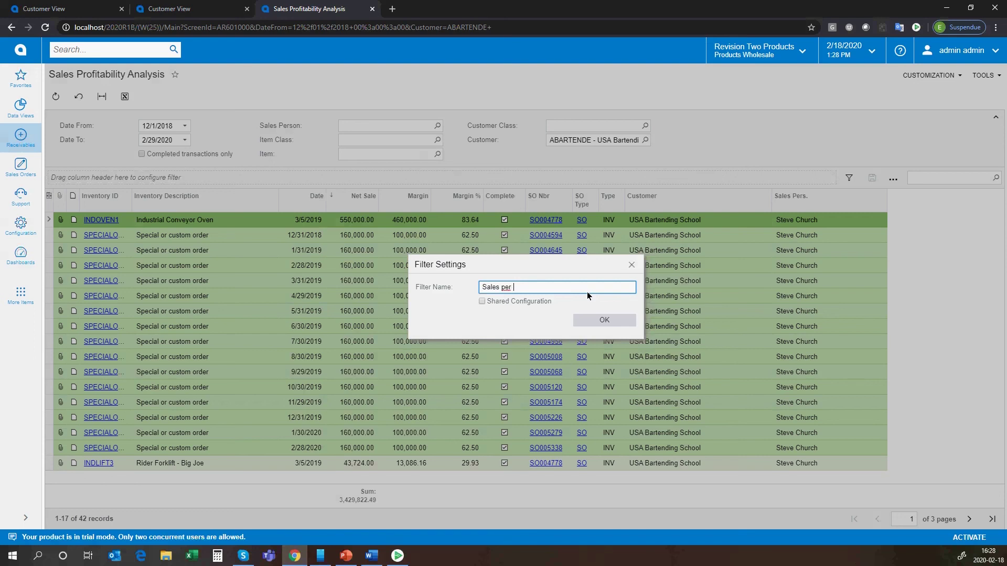
{"action": "type", "text": "Month"}
{"action": "left_click", "coordinate": [619, 318]}
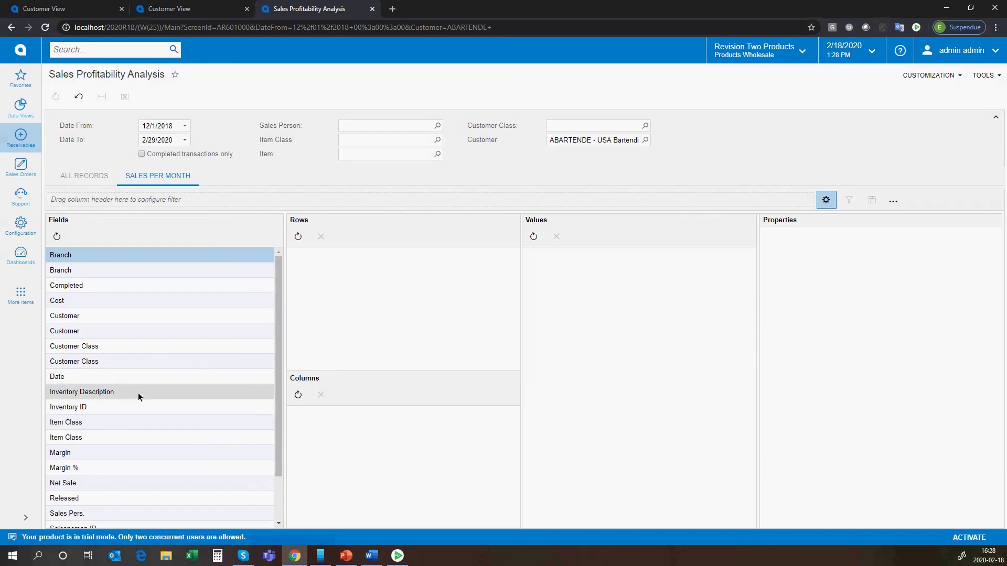
Add Inventory Description to the pivot's rows and Net Sale to its values with the Sum aggregate.
{"action": "mouse_move", "coordinate": [137, 392]}
{"action": "left_mouse_down"}
{"action": "mouse_move", "coordinate": [367, 467]}
{"action": "mouse_move", "coordinate": [389, 350]}
{"action": "mouse_move", "coordinate": [387, 276]}
{"action": "left_mouse_up"}
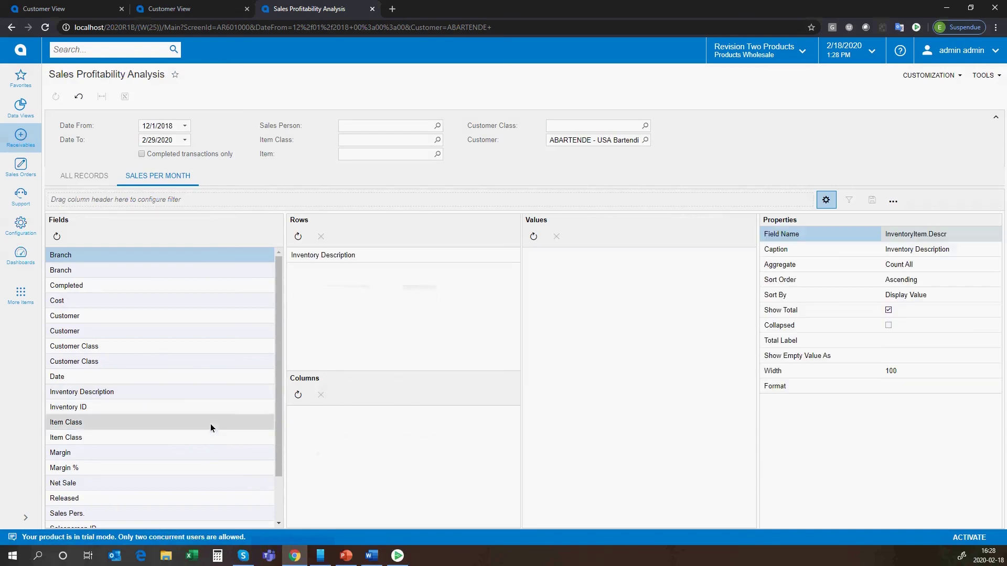
{"action": "scroll", "coordinate": [163, 468], "scroll_direction": "down", "scroll_amount": 1}
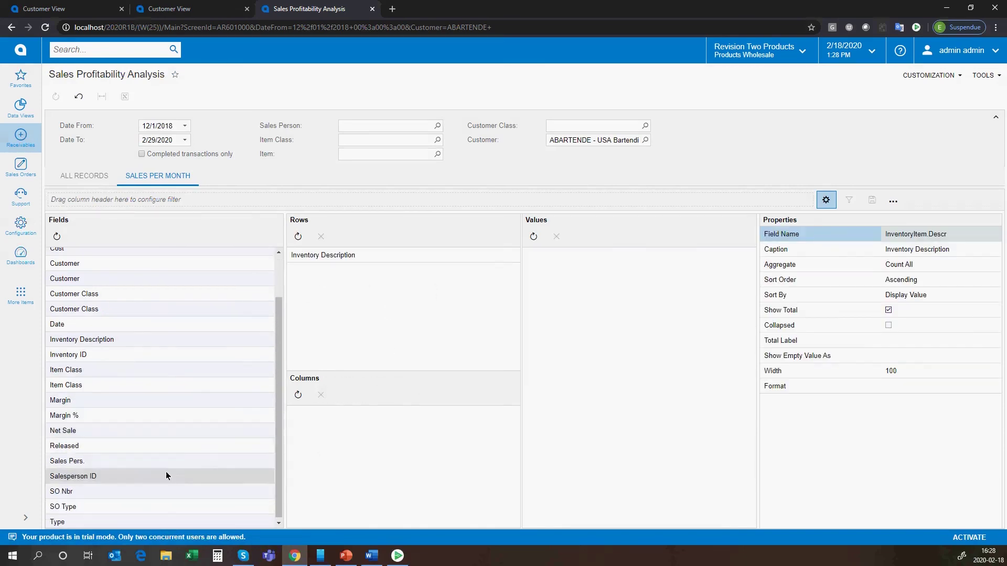
{"action": "left_click_drag", "start_coordinate": [148, 433], "coordinate": [616, 277]}
{"action": "left_click", "coordinate": [909, 271]}
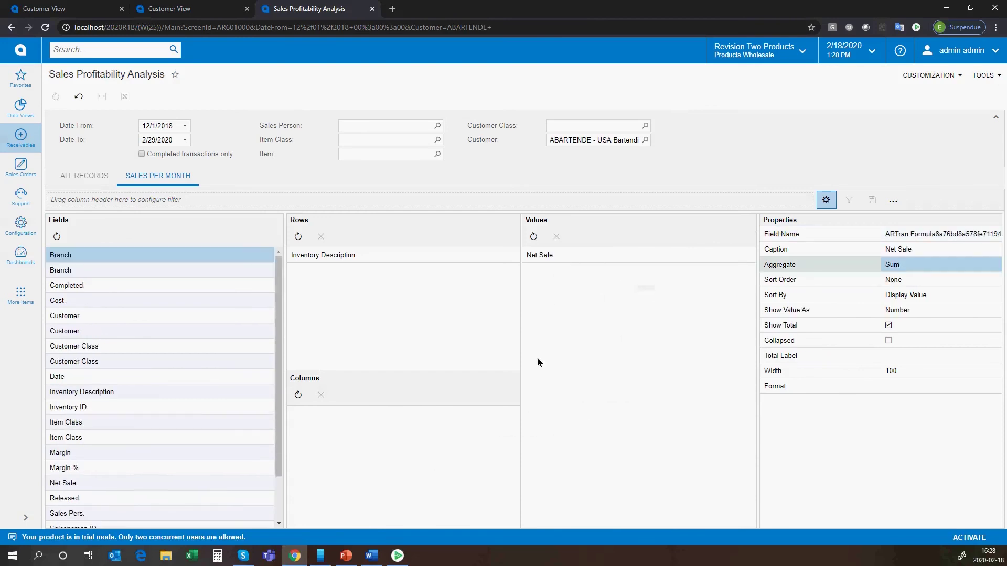
Add Date to the pivot's columns rounded to Months, then display the pivot with a wider Inventory Description column.
{"action": "scroll", "coordinate": [181, 446], "scroll_direction": "down", "scroll_amount": 1}
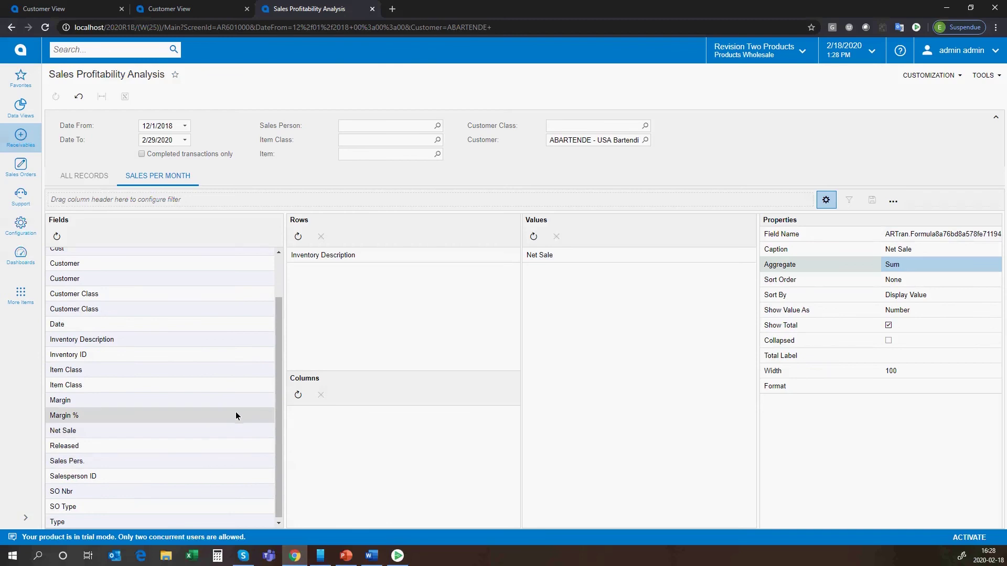
{"action": "mouse_move", "coordinate": [183, 324]}
{"action": "left_mouse_down"}
{"action": "mouse_move", "coordinate": [404, 432]}
{"action": "mouse_move", "coordinate": [399, 418]}
{"action": "left_mouse_up"}
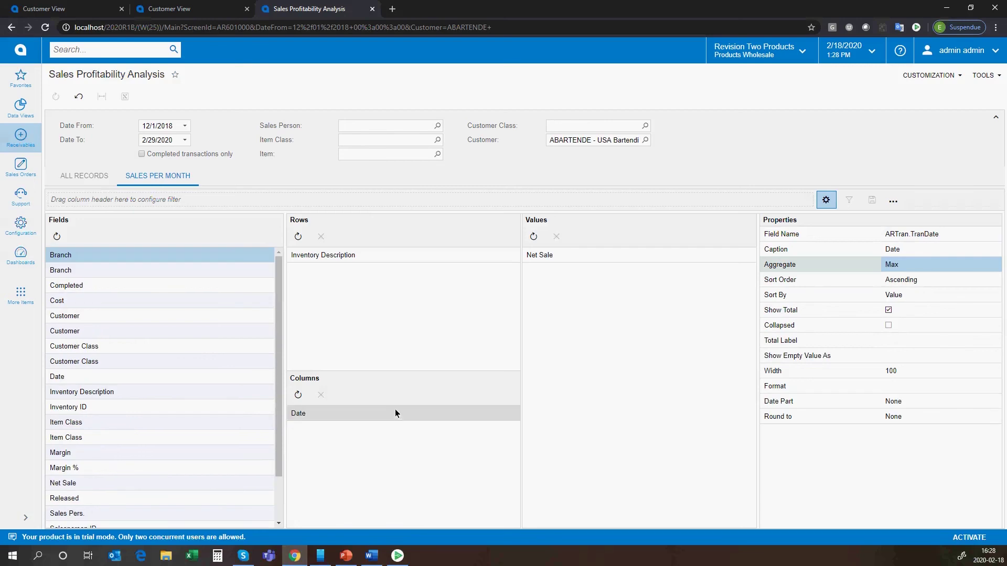
{"action": "left_click", "coordinate": [927, 419]}
{"action": "left_click", "coordinate": [995, 418]}
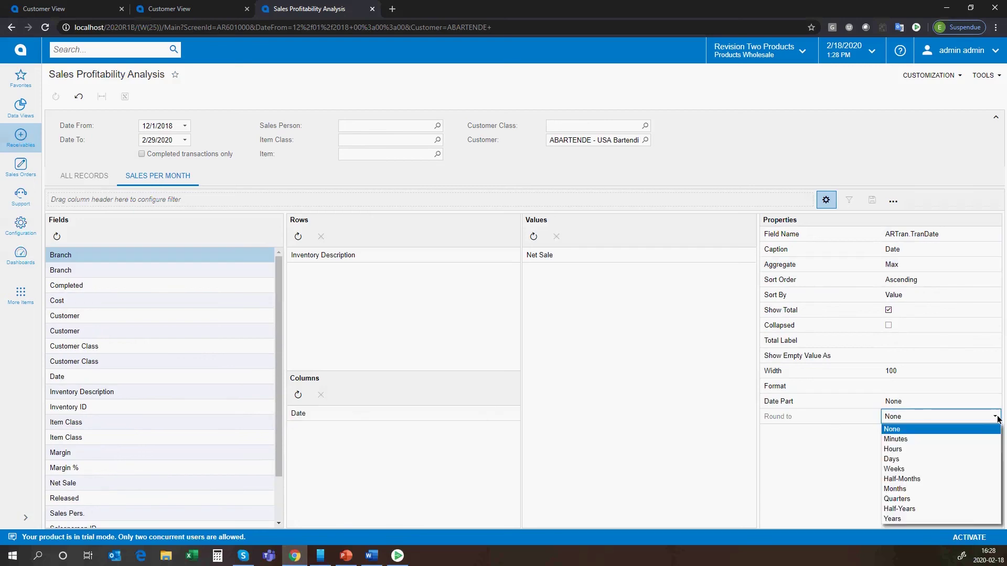
{"action": "left_click", "coordinate": [966, 489]}
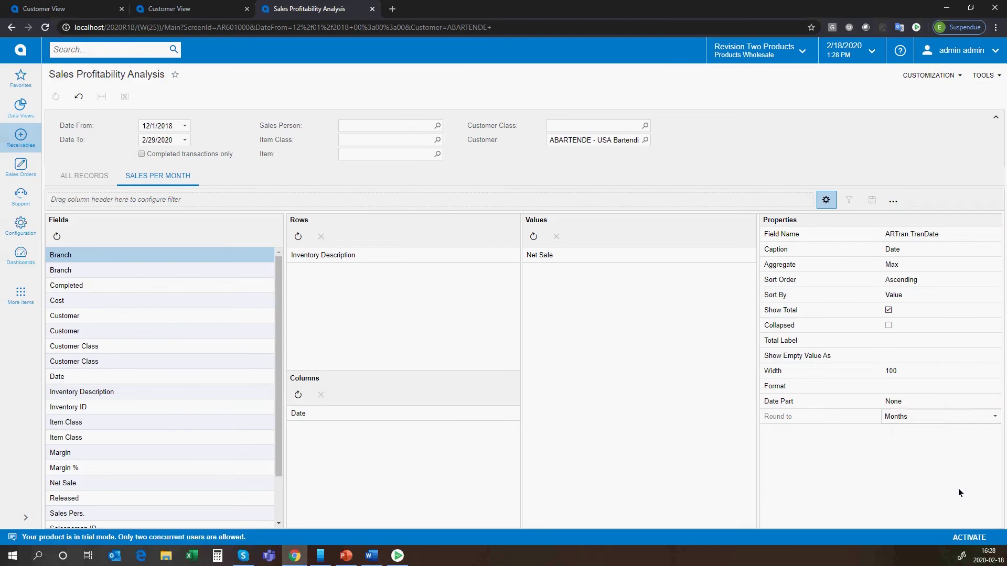
{"action": "left_click", "coordinate": [826, 201]}
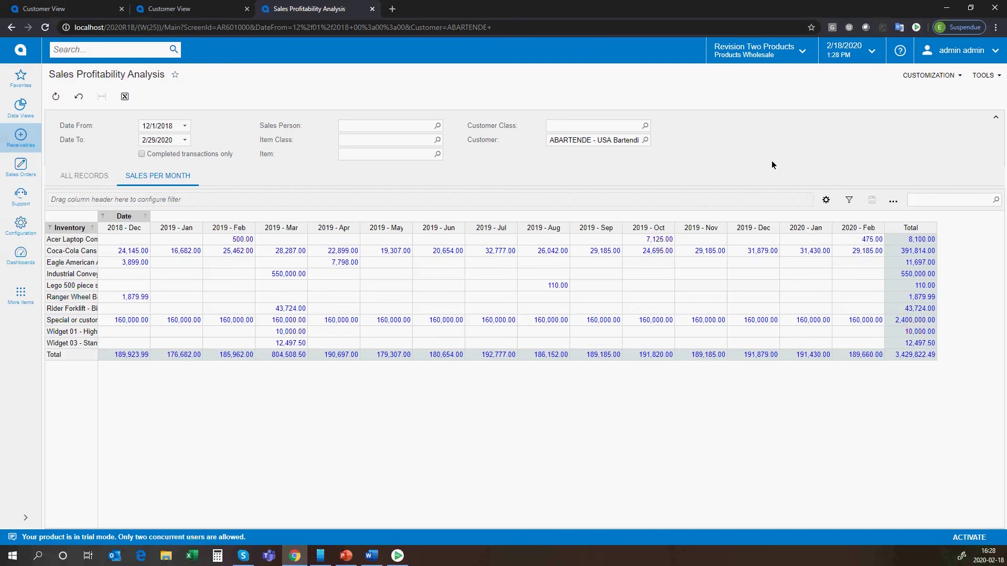
{"action": "left_click_drag", "start_coordinate": [99, 231], "coordinate": [127, 232]}
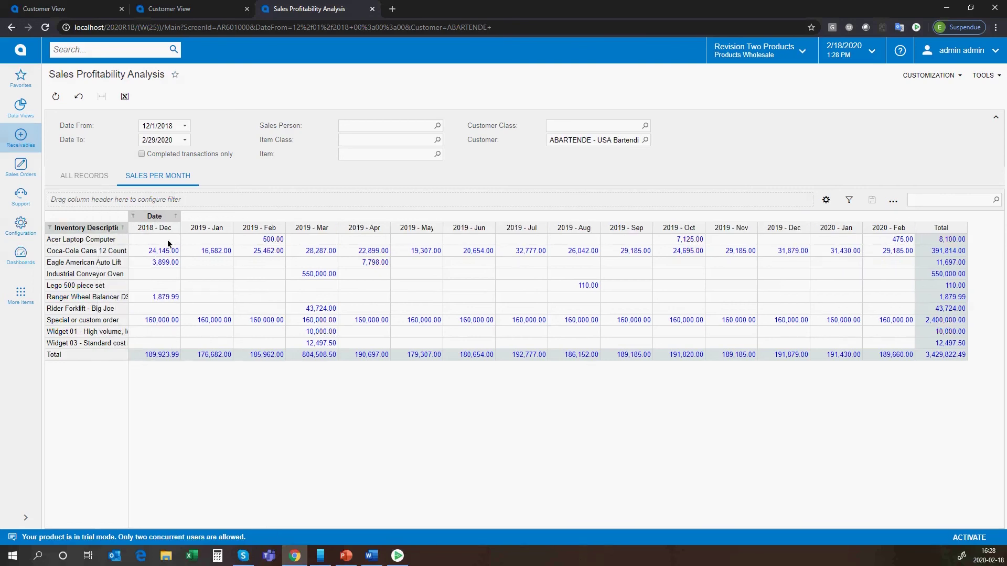
Drill down into the October 2019 net sales of Acer Laptop Computer and return to the Sales per Month pivot.
{"action": "left_click", "coordinate": [697, 240]}
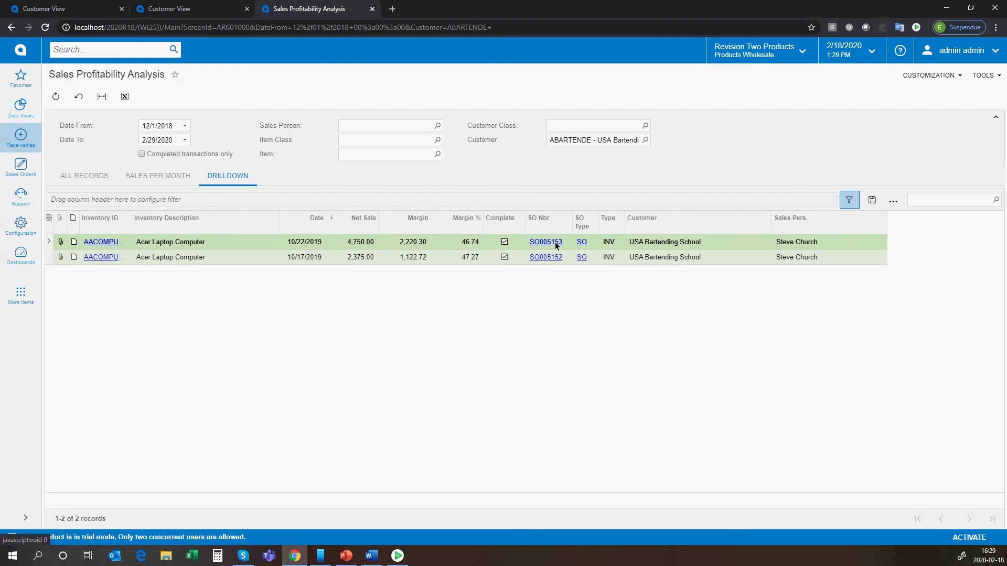
{"action": "left_click", "coordinate": [17, 30]}
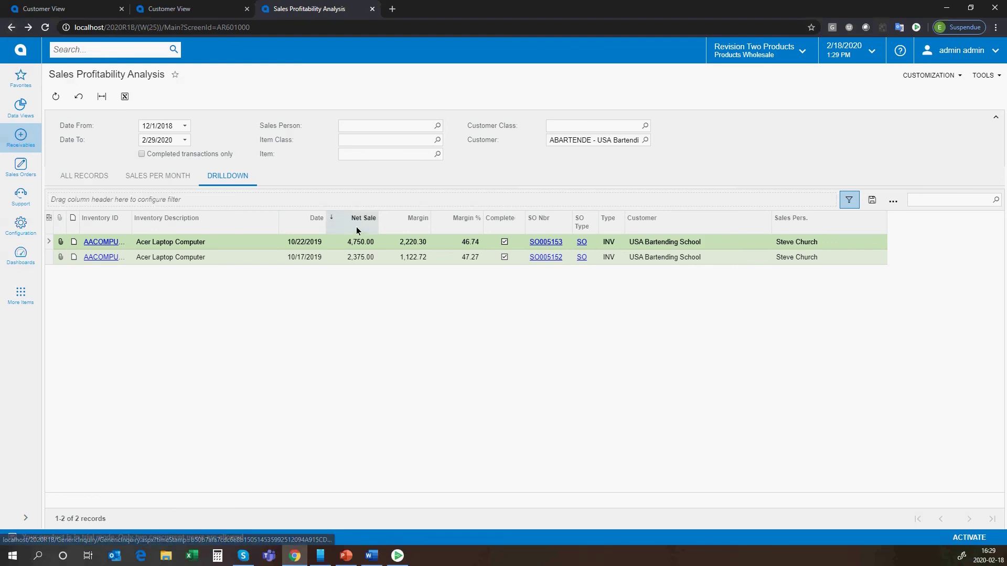
{"action": "left_click", "coordinate": [168, 175]}
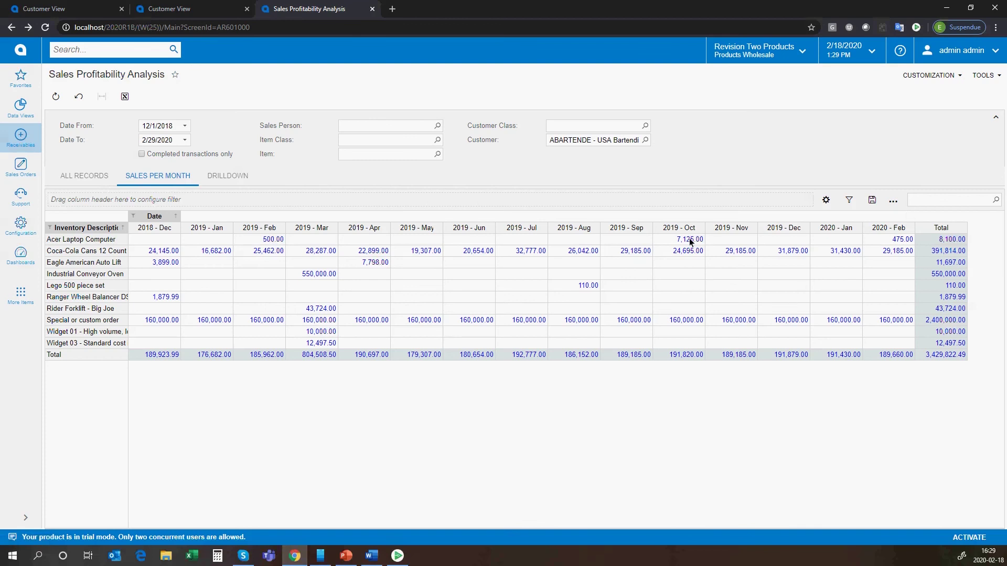
Review the aggregate options for Net Sale, show its values as % of Grand Total, and display the pivot.
{"action": "left_click", "coordinate": [827, 200]}
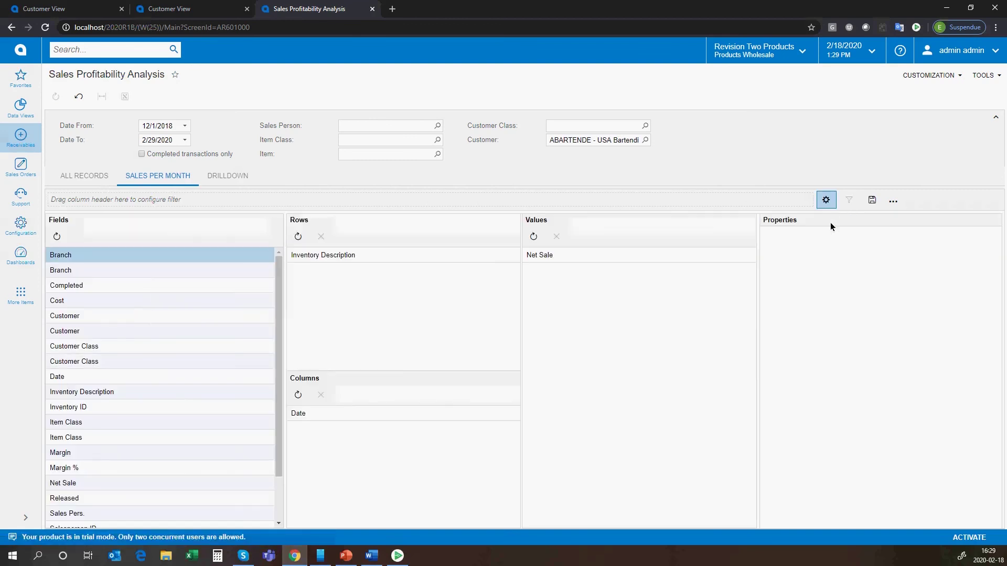
{"action": "left_click", "coordinate": [629, 254]}
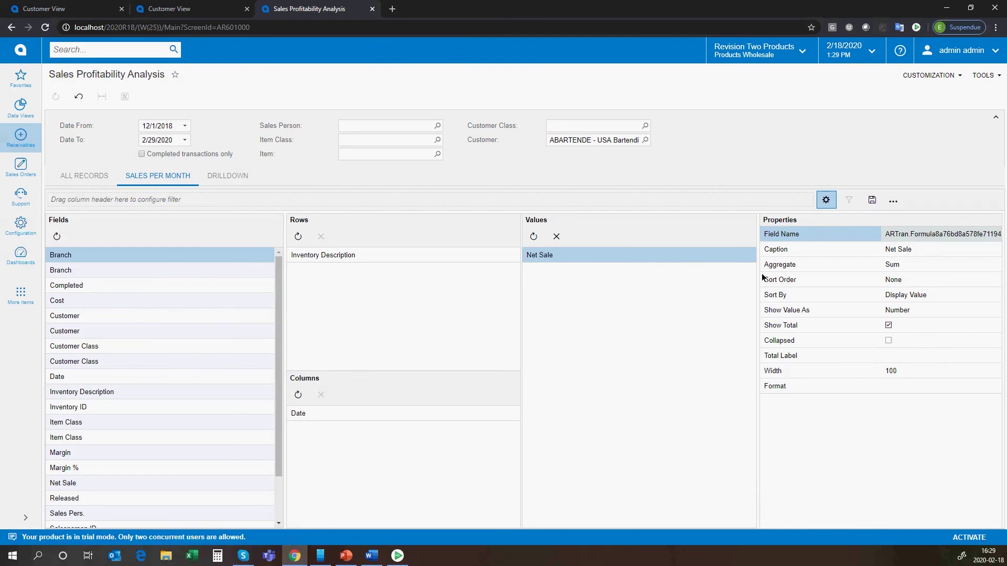
{"action": "left_click", "coordinate": [967, 266]}
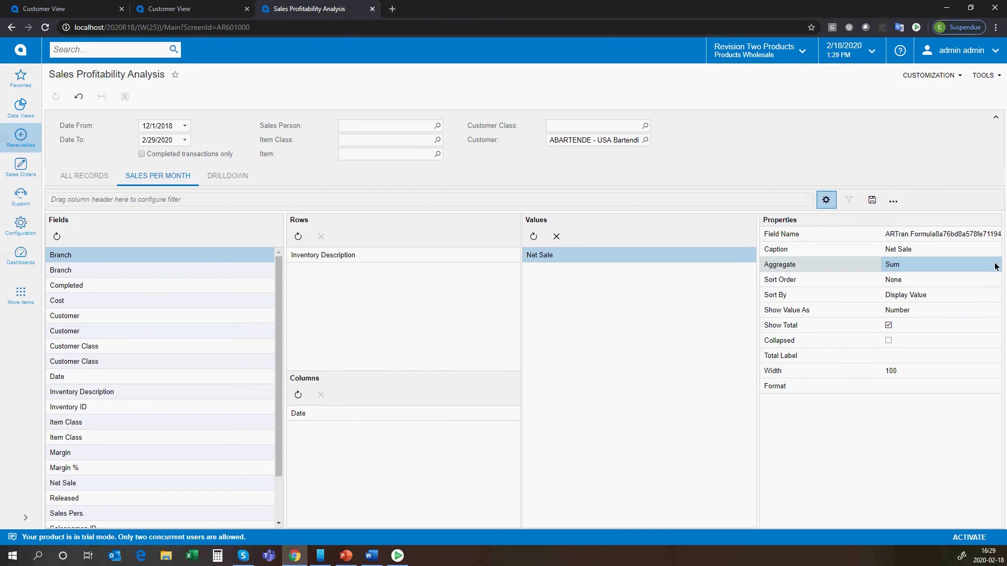
{"action": "left_click", "coordinate": [993, 266]}
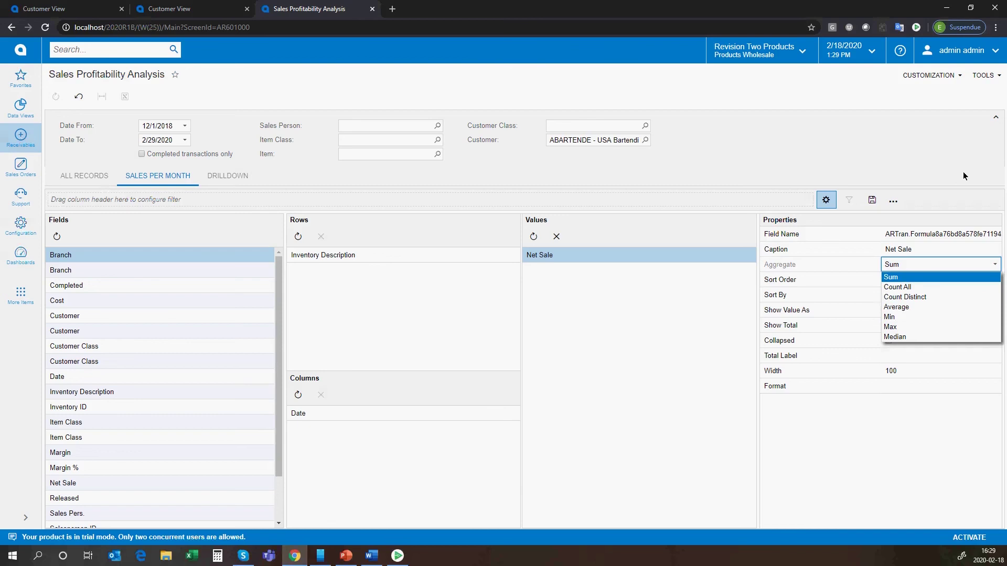
{"action": "left_click", "coordinate": [828, 264]}
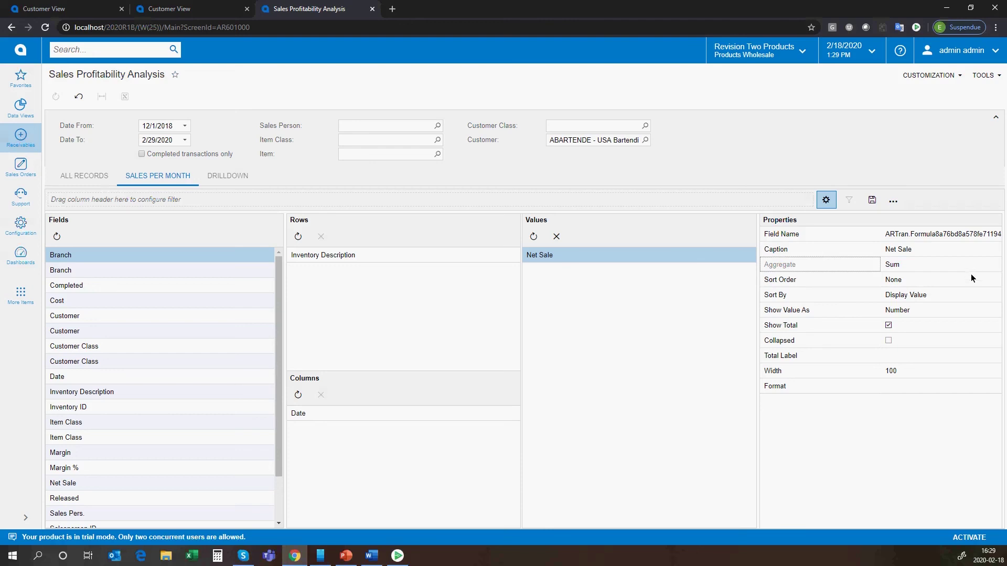
{"action": "left_click", "coordinate": [948, 310]}
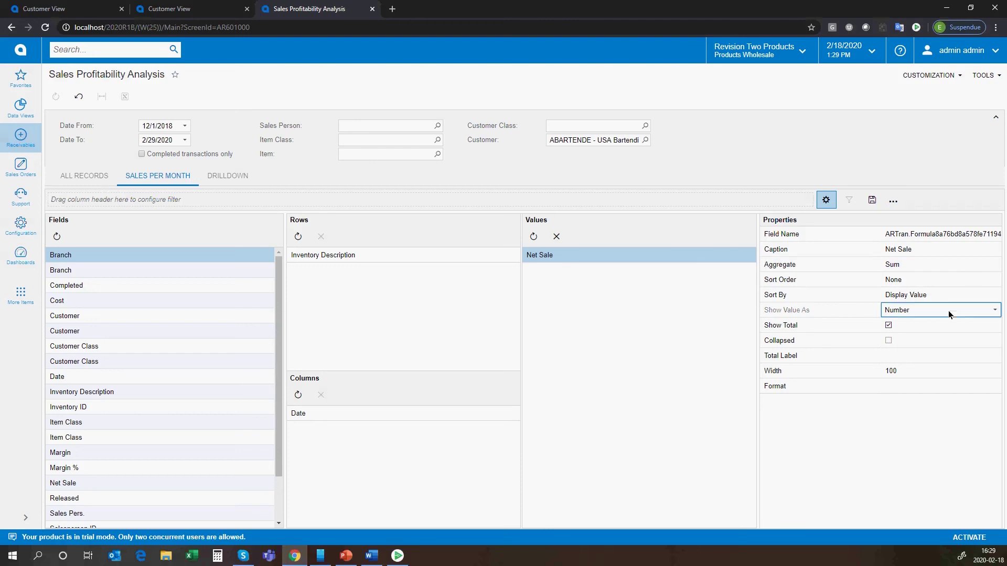
{"action": "left_click", "coordinate": [992, 311]}
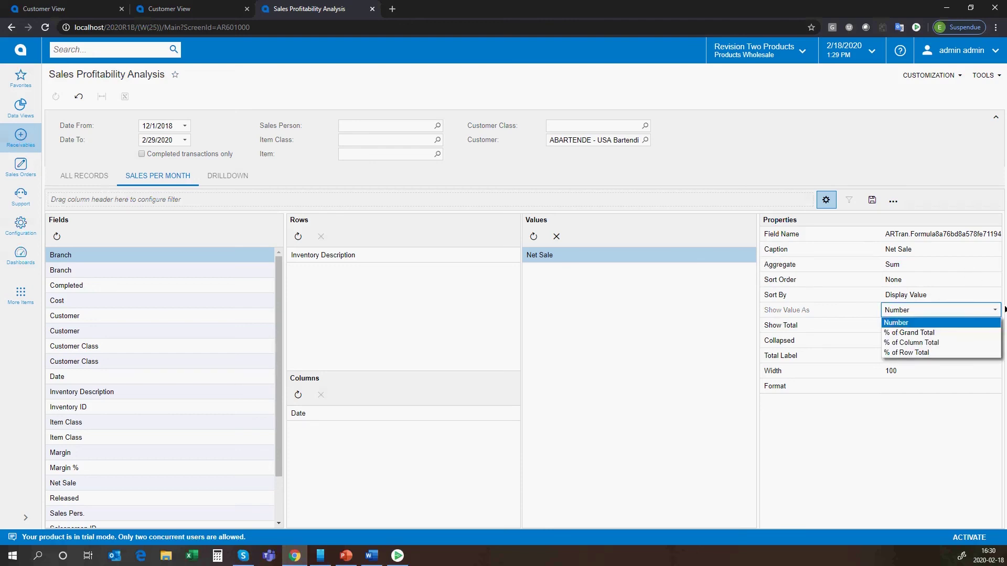
{"action": "left_click", "coordinate": [952, 334]}
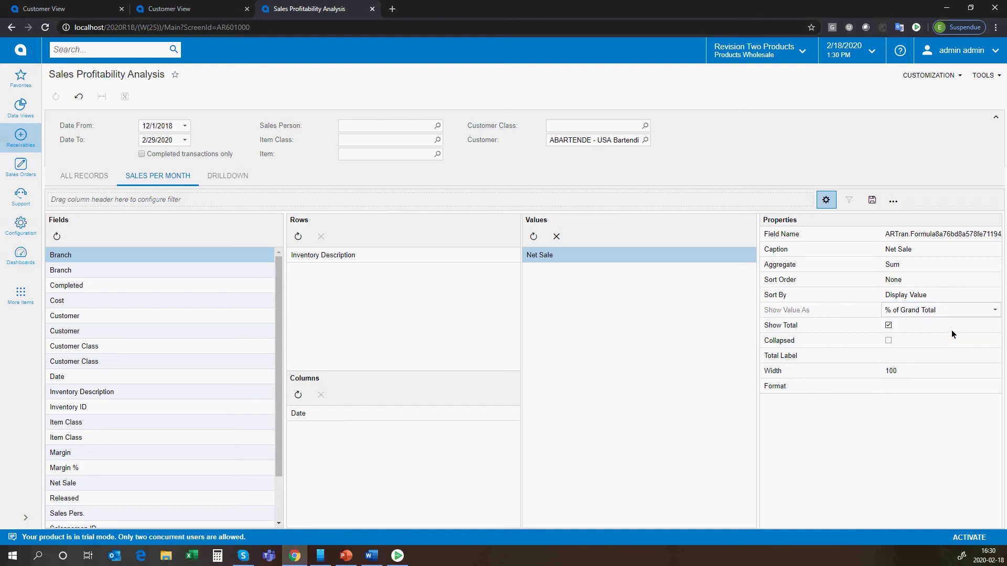
{"action": "left_click", "coordinate": [833, 202]}
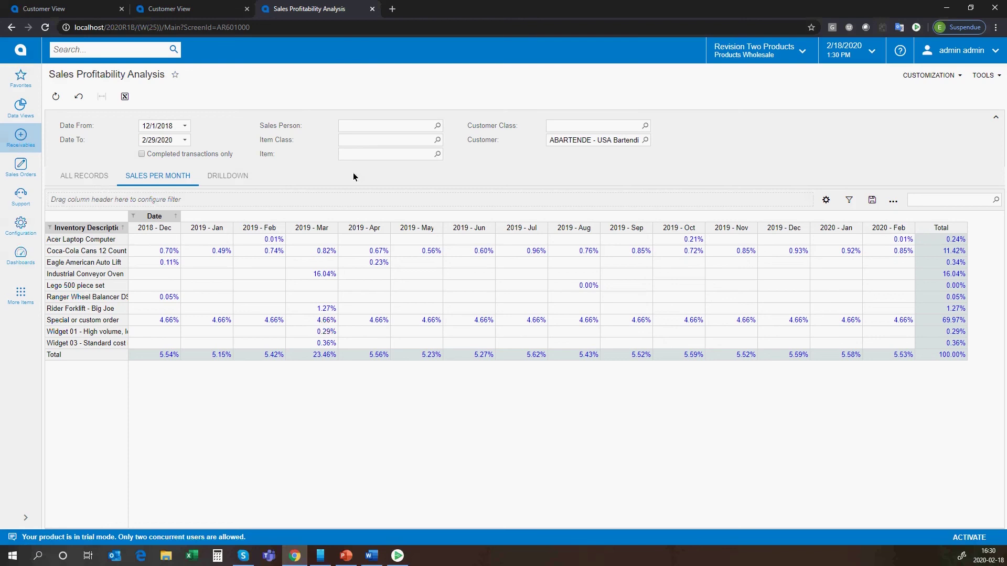
Export all records of the Sales Profitability Analysis to Excel, open the exported workbook and enable its external data connections.
{"action": "left_click", "coordinate": [104, 177]}
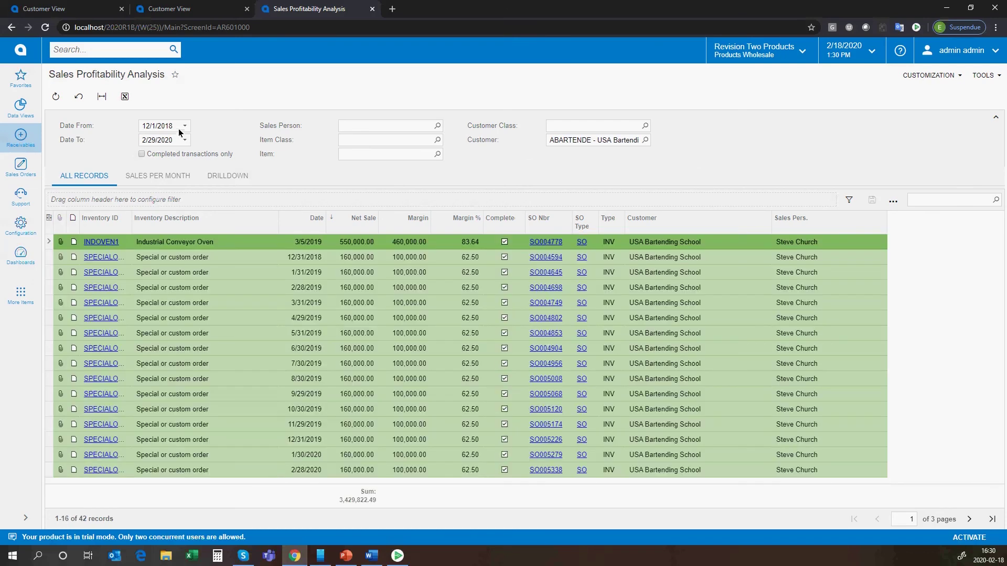
{"action": "left_click", "coordinate": [126, 97]}
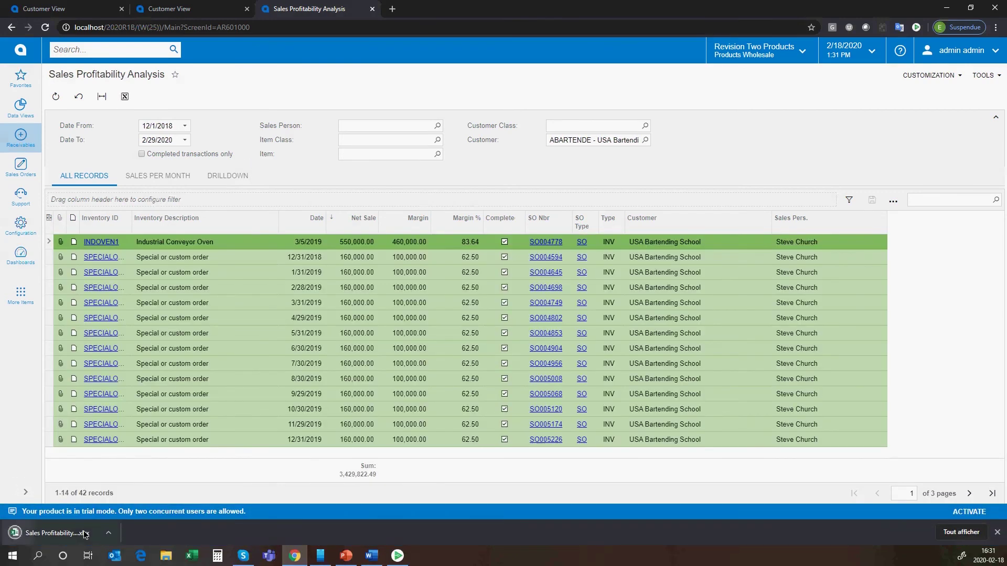
{"action": "left_click", "coordinate": [83, 530]}
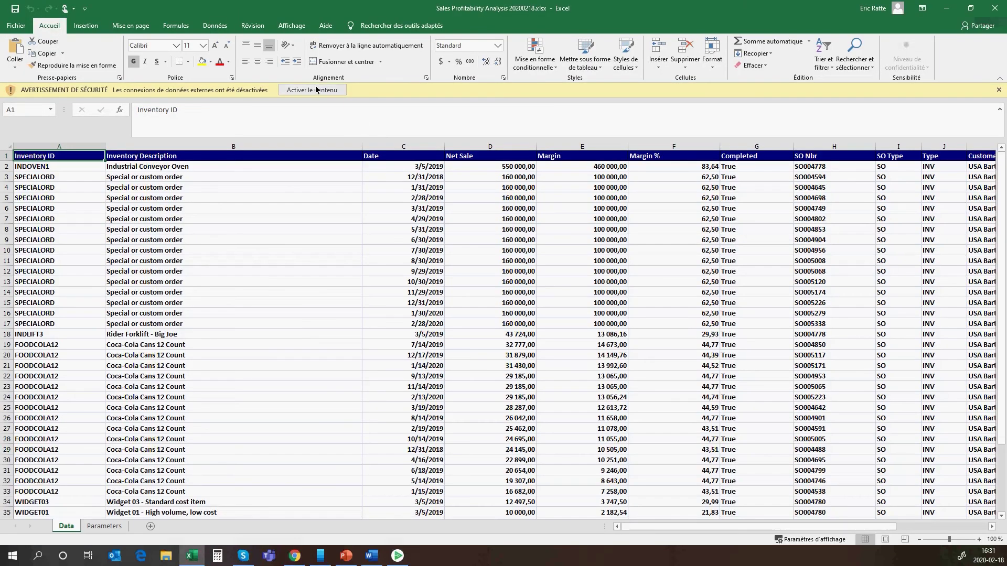
{"action": "left_click", "coordinate": [316, 90]}
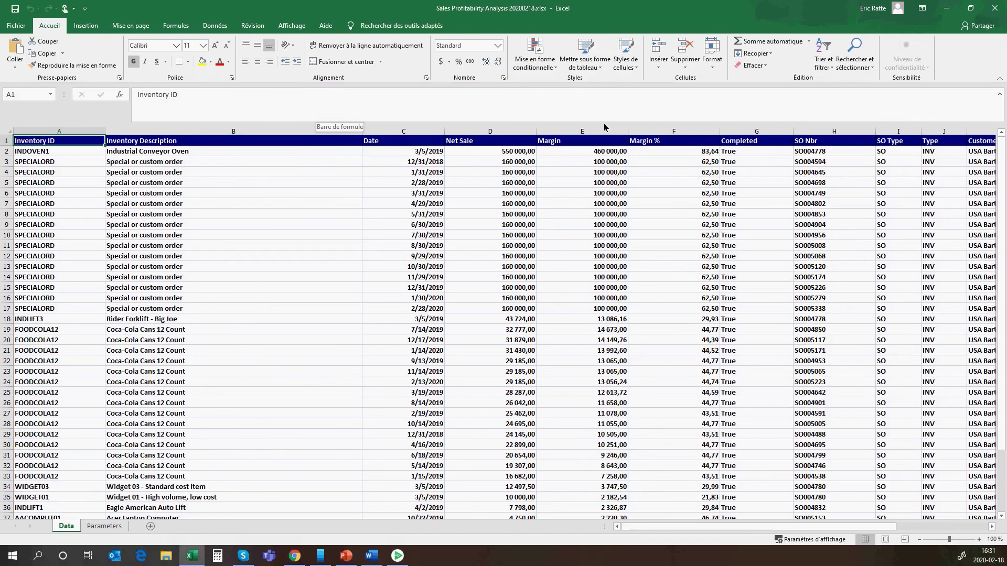
Reduce the formula bar to one line and sum the Margin % column in cell F44 below the last record.
{"action": "left_click_drag", "start_coordinate": [603, 124], "coordinate": [603, 105]}
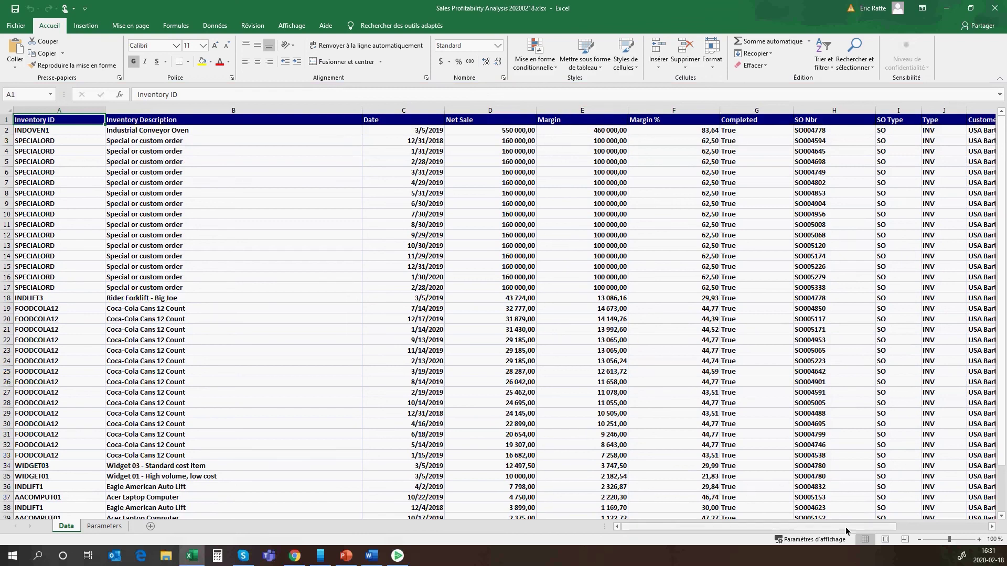
{"action": "left_click_drag", "start_coordinate": [846, 527], "coordinate": [734, 516]}
{"action": "scroll", "coordinate": [714, 378], "scroll_direction": "down", "scroll_amount": 1}
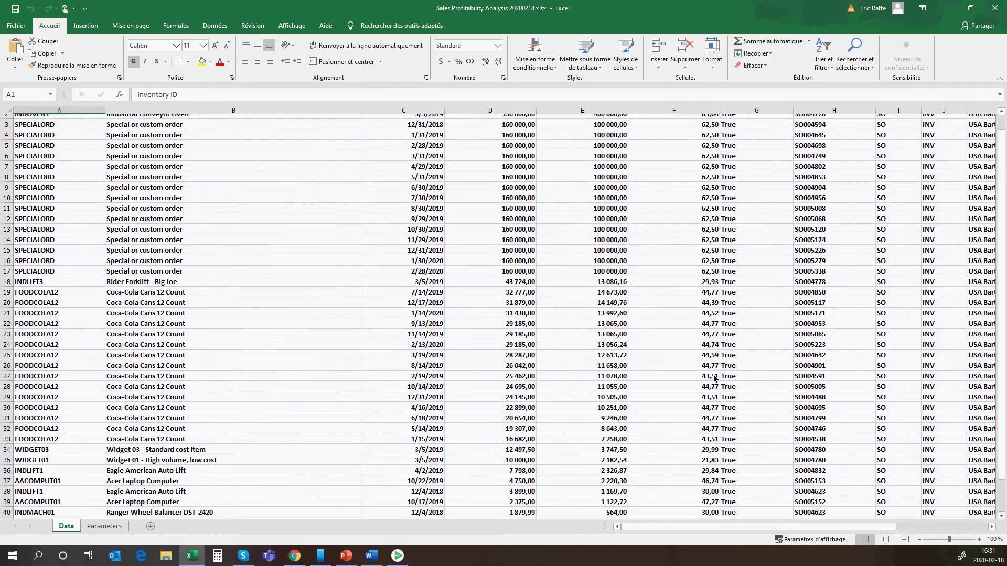
{"action": "scroll", "coordinate": [714, 378], "scroll_direction": "down", "scroll_amount": 4}
{"action": "left_click", "coordinate": [701, 446]}
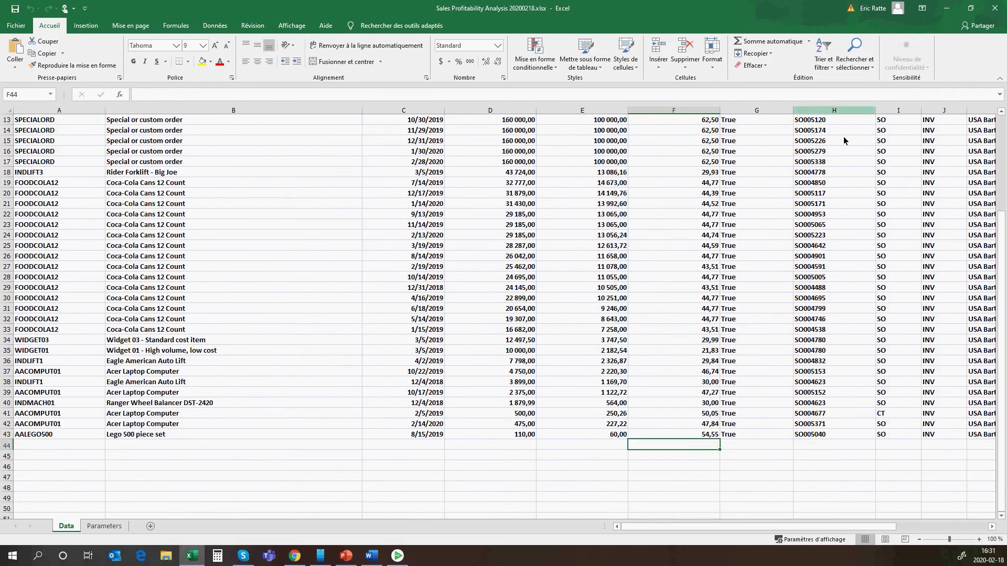
{"action": "left_click", "coordinate": [751, 42]}
{"action": "key", "text": "Return"}
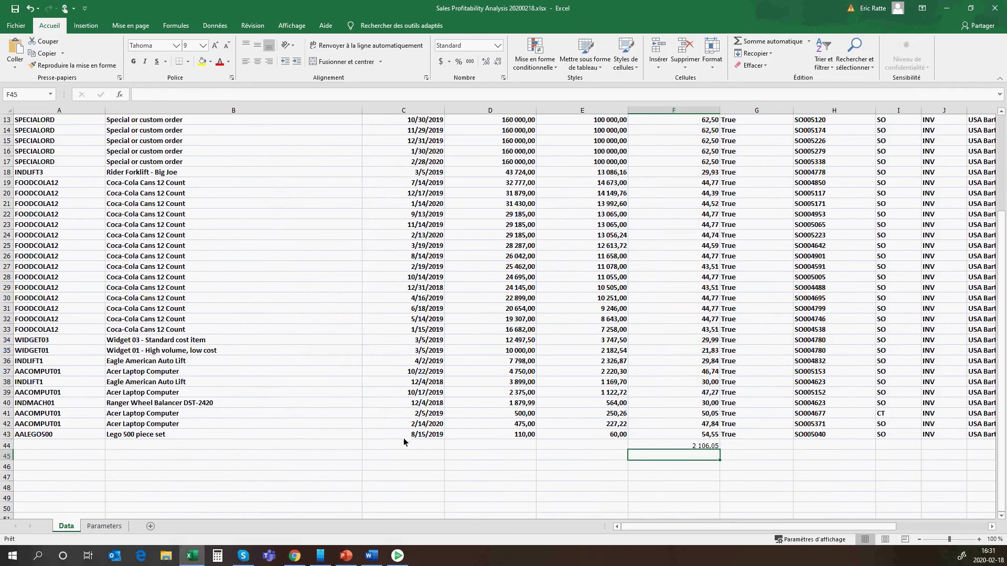
{"action": "scroll", "coordinate": [404, 442], "scroll_direction": "up", "scroll_amount": 4}
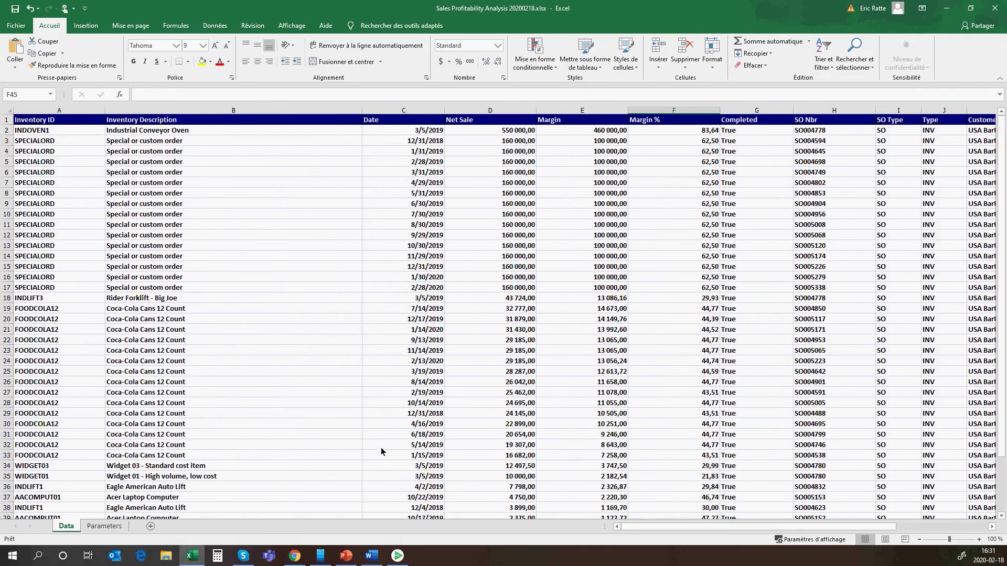
Show the workbook's data connection tools with a data cell selected, and close the workbook without saving the changes.
{"action": "left_click", "coordinate": [223, 29]}
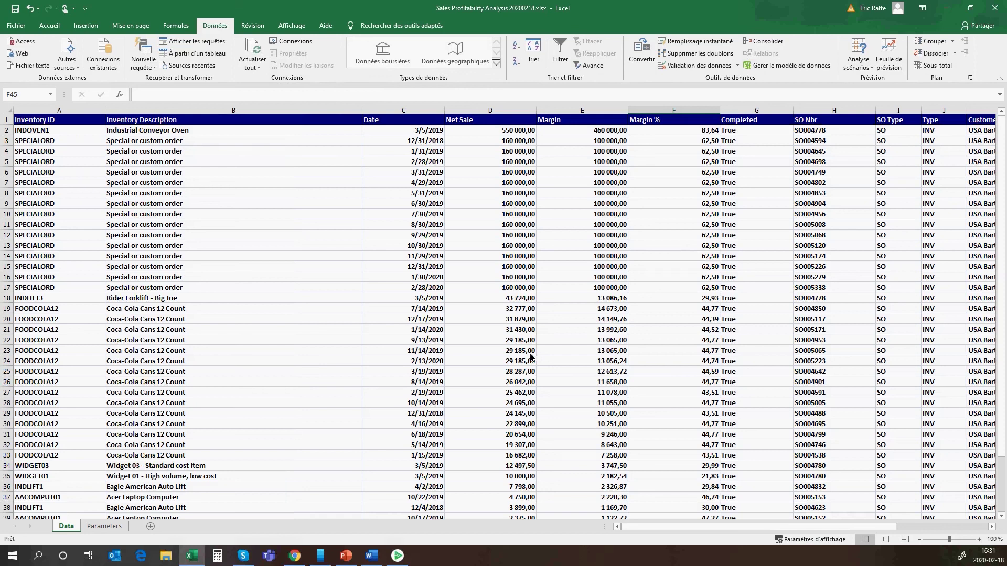
{"action": "left_click", "coordinate": [740, 281]}
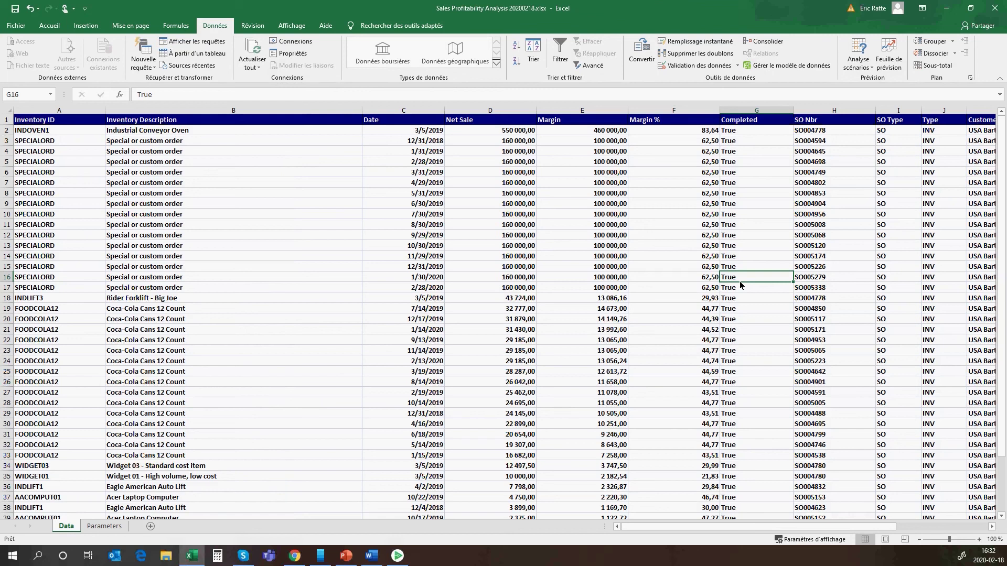
{"action": "left_click", "coordinate": [996, 7]}
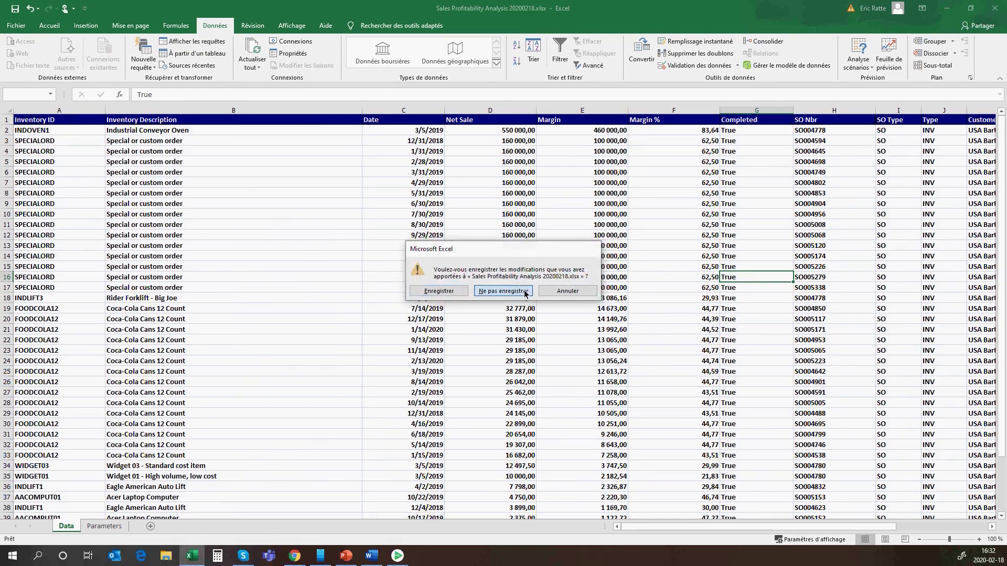
{"action": "left_click", "coordinate": [525, 291]}
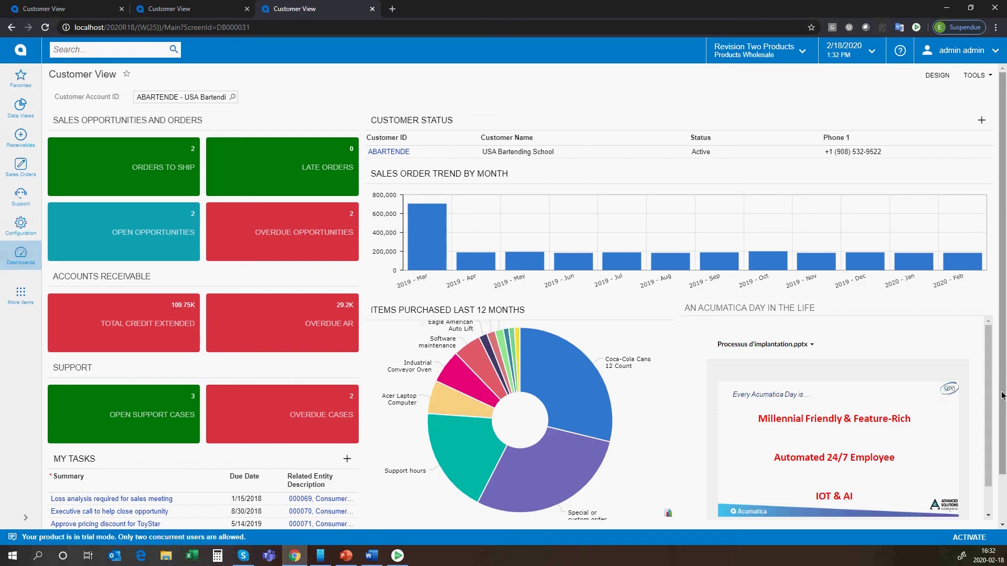
Look over the Customer View dashboard and the list of available dashboards by area, returning to Customer View.
{"action": "left_click_drag", "start_coordinate": [1002, 395], "coordinate": [1003, 418]}
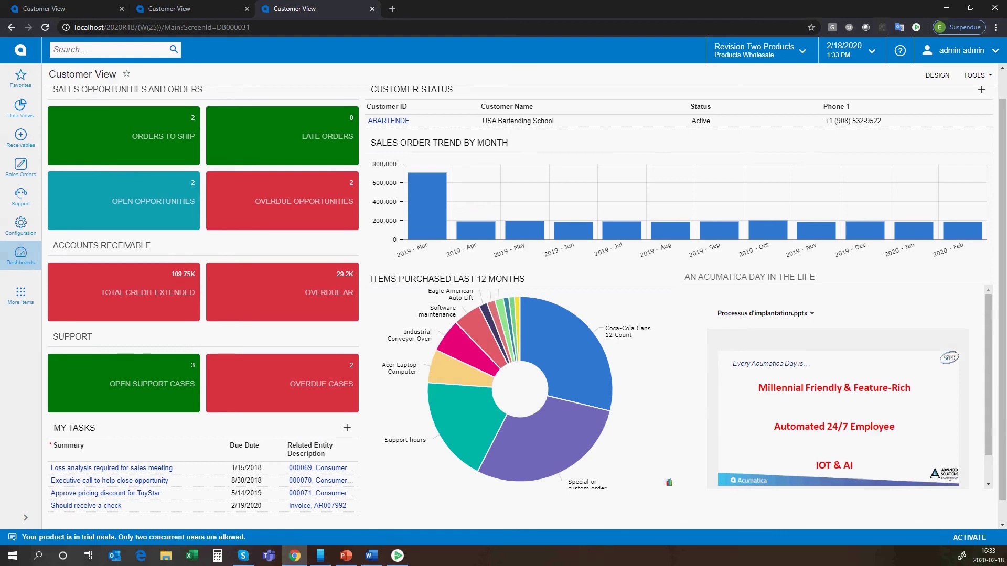
{"action": "left_click", "coordinate": [21, 255]}
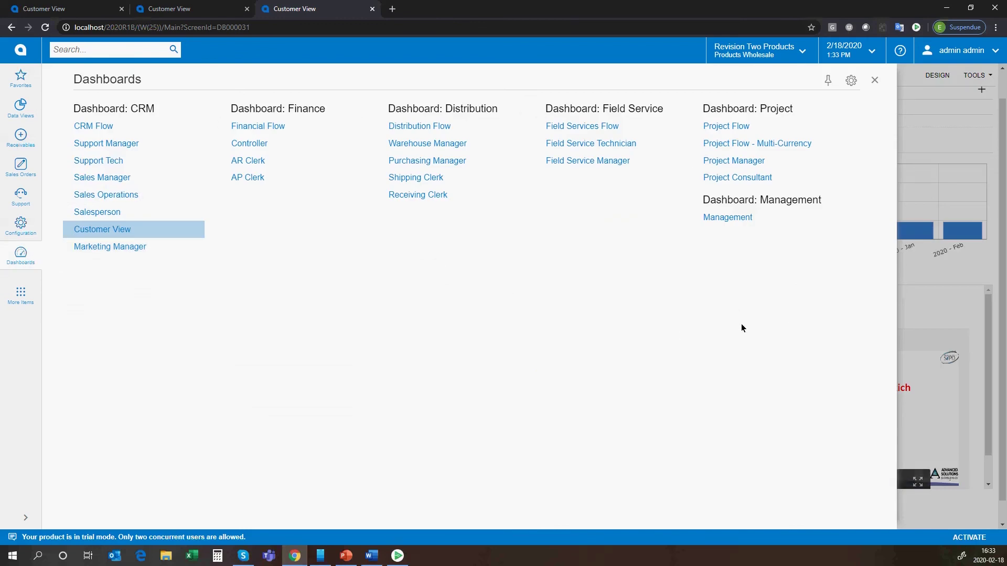
{"action": "left_click", "coordinate": [875, 81]}
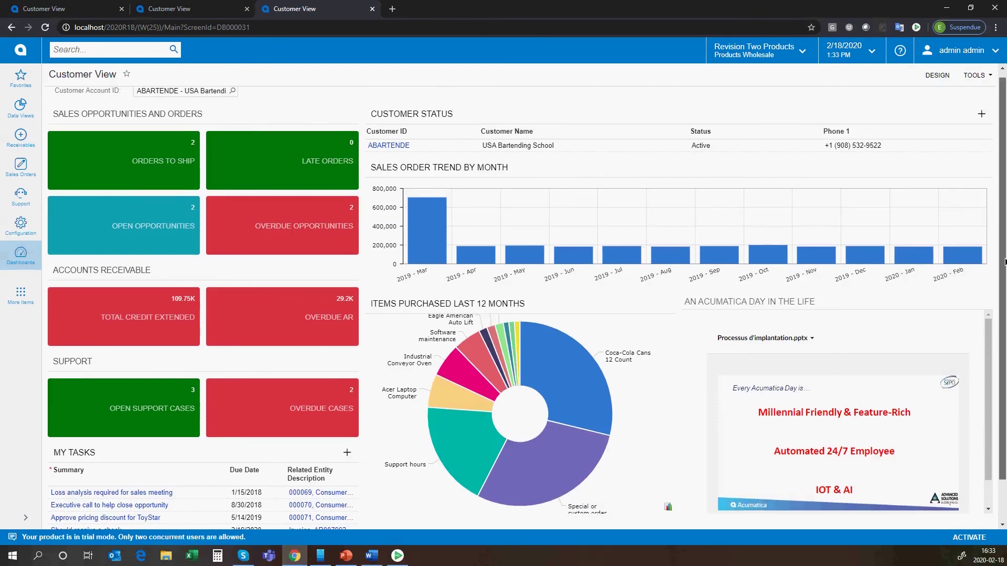
{"action": "scroll", "coordinate": [1004, 262], "scroll_direction": "up", "scroll_amount": 1}
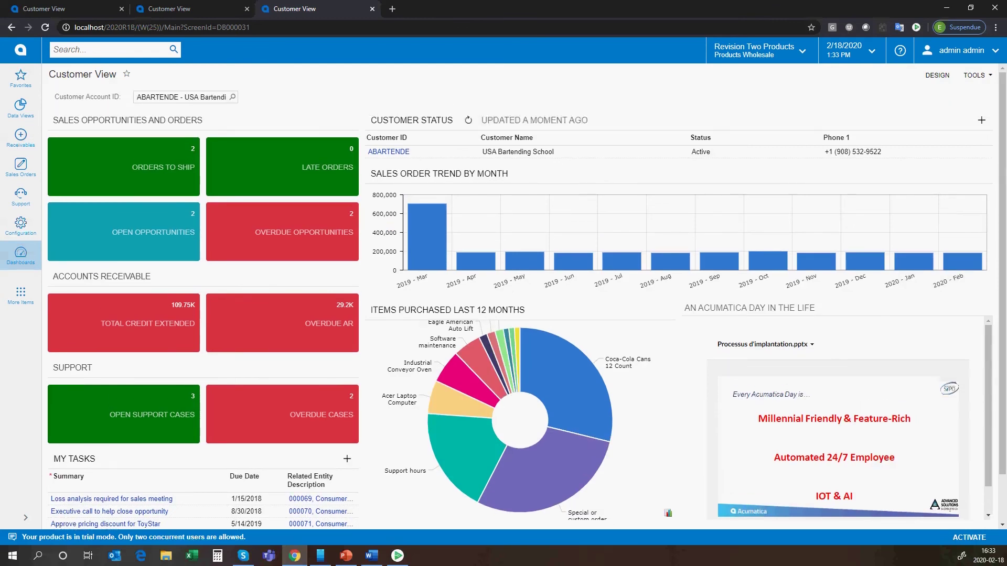